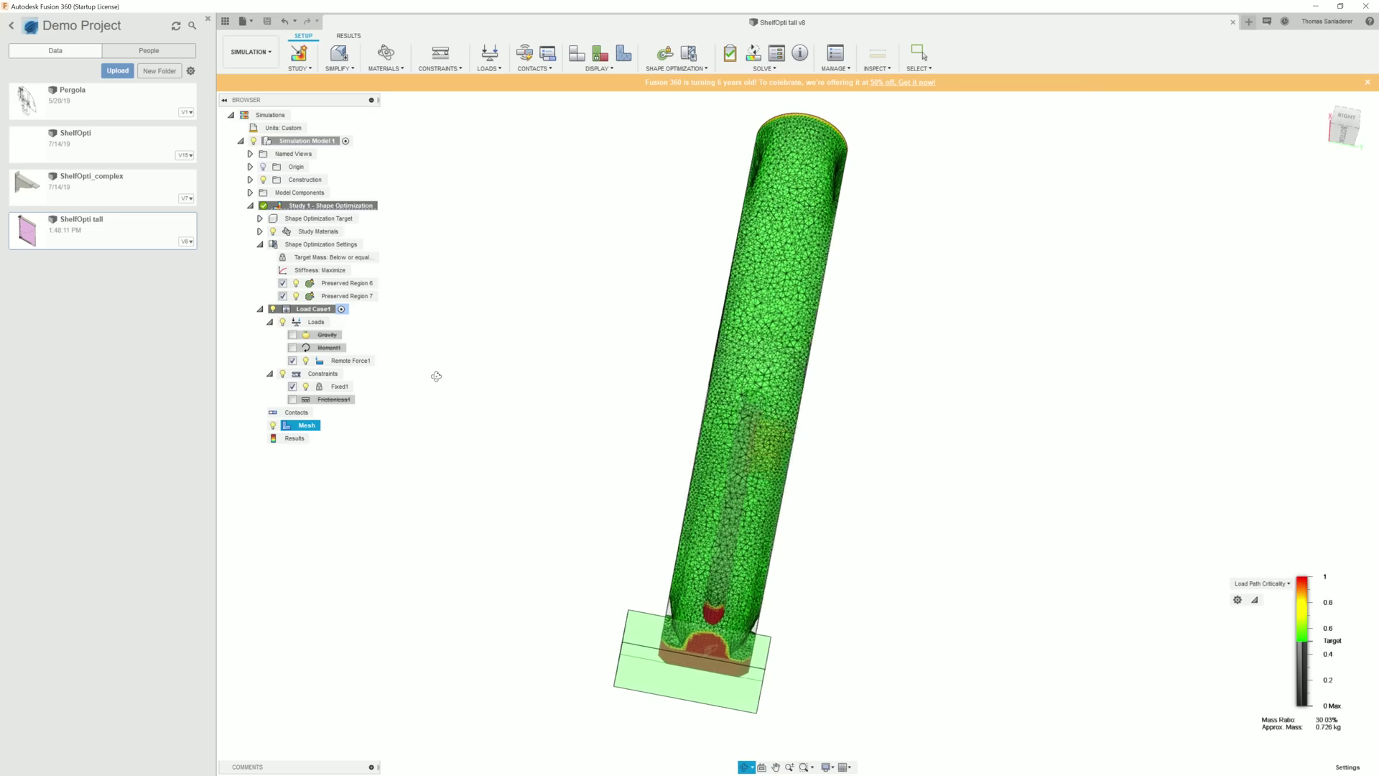
# Orbit the tall tube study model around to a side view.
pyautogui.keyDown('shift'); pyautogui.moveTo(435, 375); pyautogui.dragTo(613, 401, button='middle'); pyautogui.keyUp('shift')
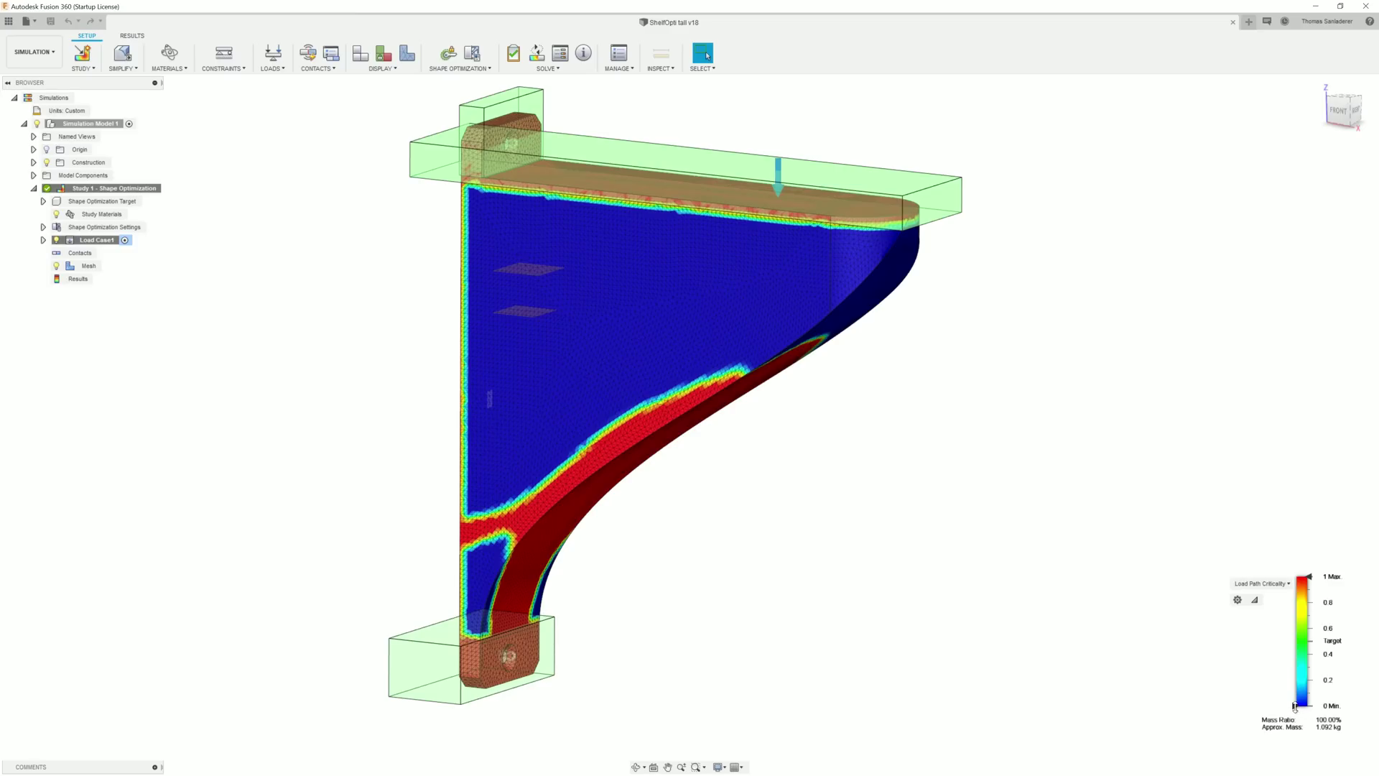
# Raise the Load Path Criticality threshold toward Max, keeping only the most critical bracket regions.
pyautogui.moveTo(1296, 653); pyautogui.dragTo(1296, 583)
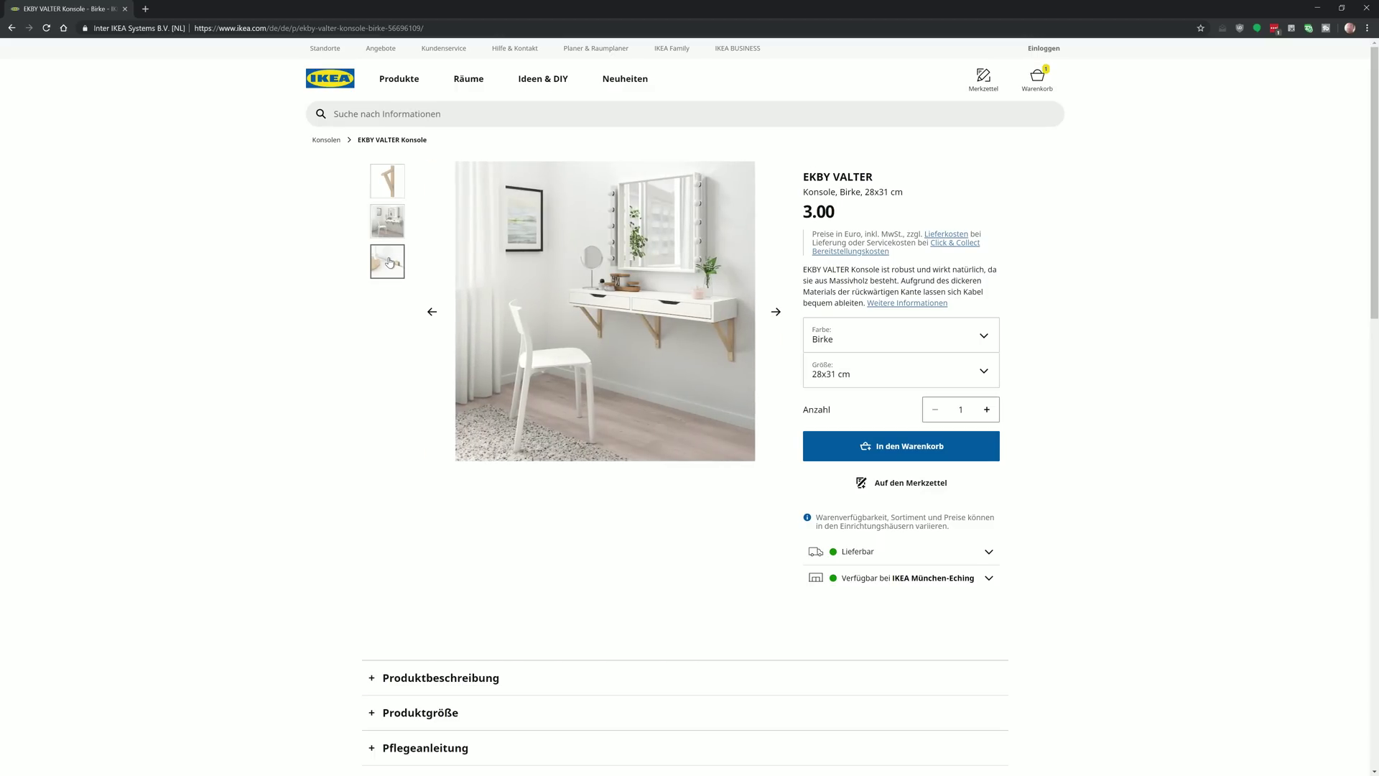
# View the bracket-in-use photo, then return to the plain EKBY VALTER product shot.
pyautogui.click(391, 263)
pyautogui.click(387, 181)
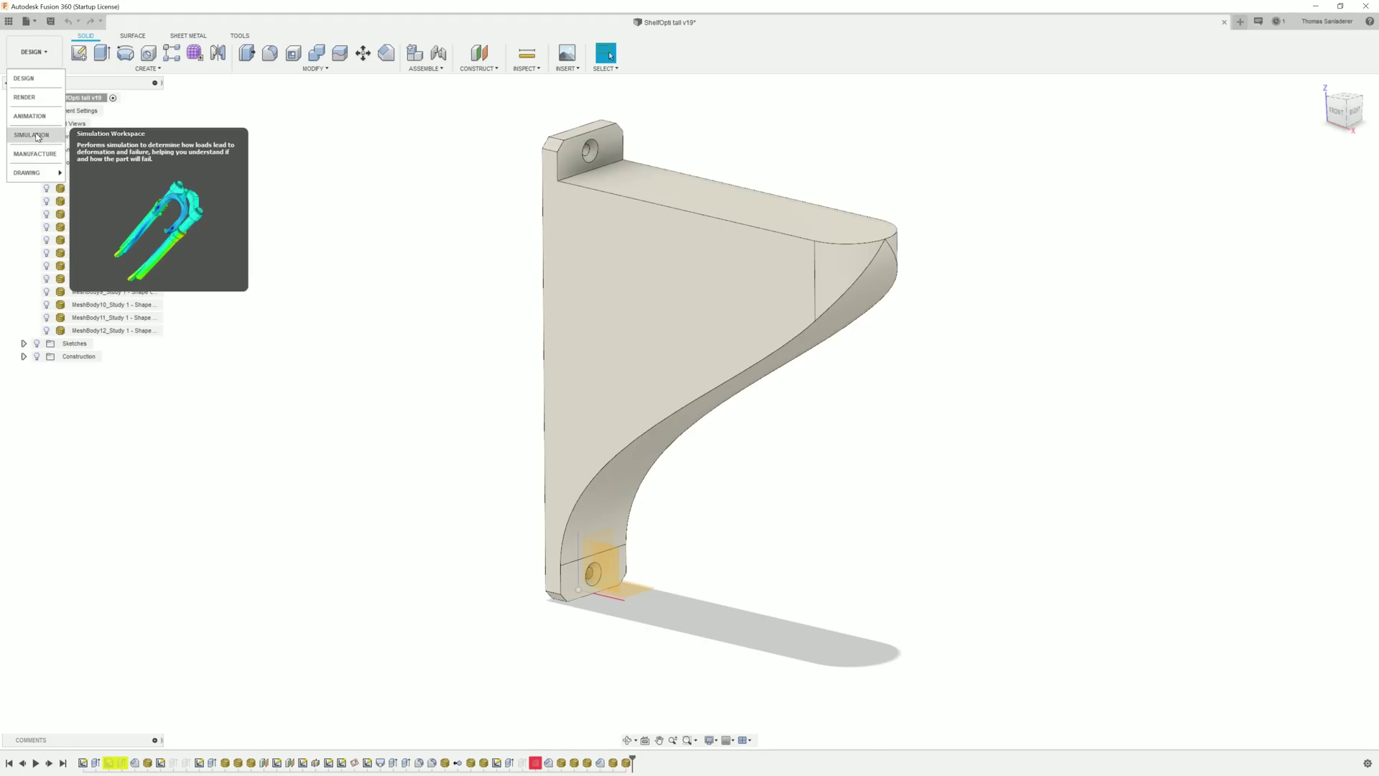
# Open the workspace dropdown to choose the Simulation workspace.
pyautogui.click(36, 136)
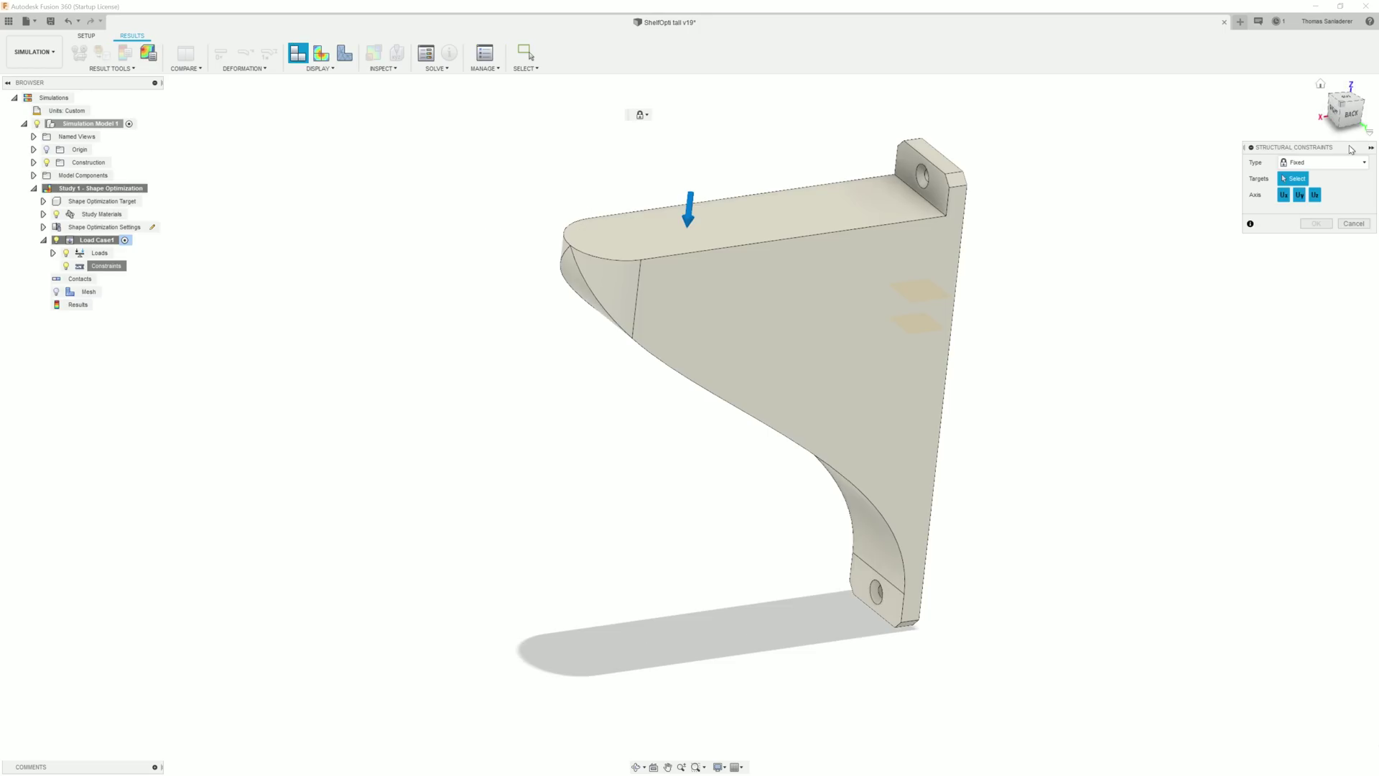
# Fix the lower hole face and add a top-face remote force offset 140 mm in X.
pyautogui.keyDown('shift'); pyautogui.moveTo(1128, 177); pyautogui.dragTo(908, 178, button='middle'); pyautogui.keyUp('shift')
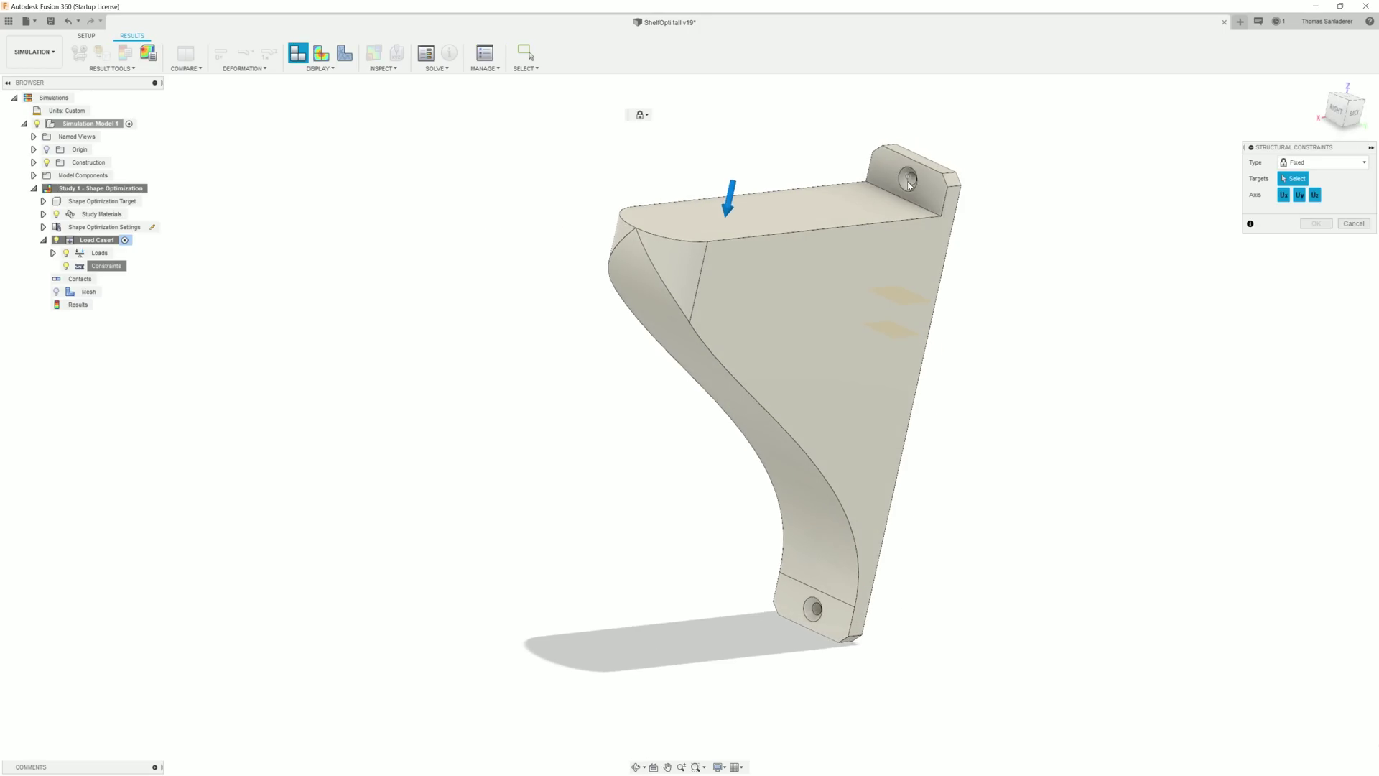
pyautogui.scroll(4, 908, 181)
pyautogui.scroll(-4, 916, 173)
pyautogui.scroll(4, 871, 571)
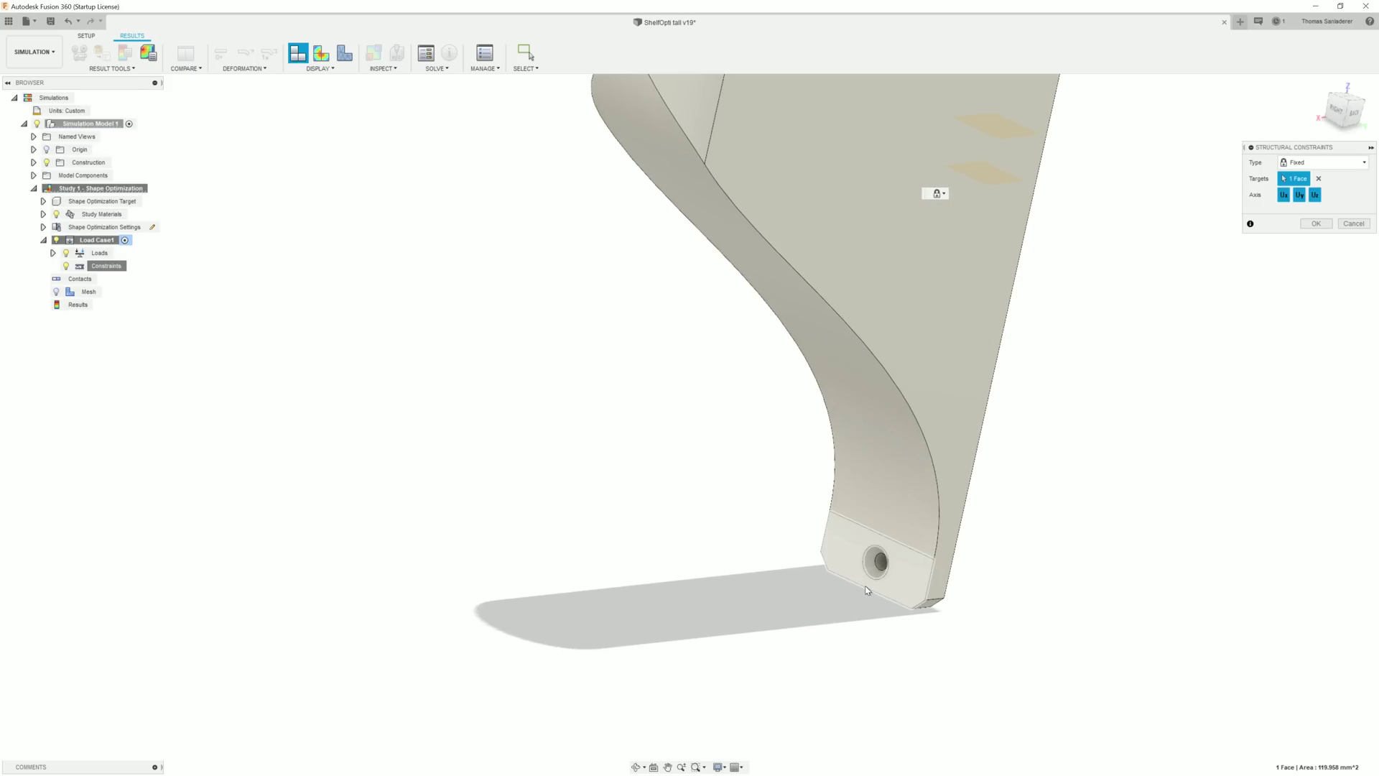
pyautogui.click(870, 568)
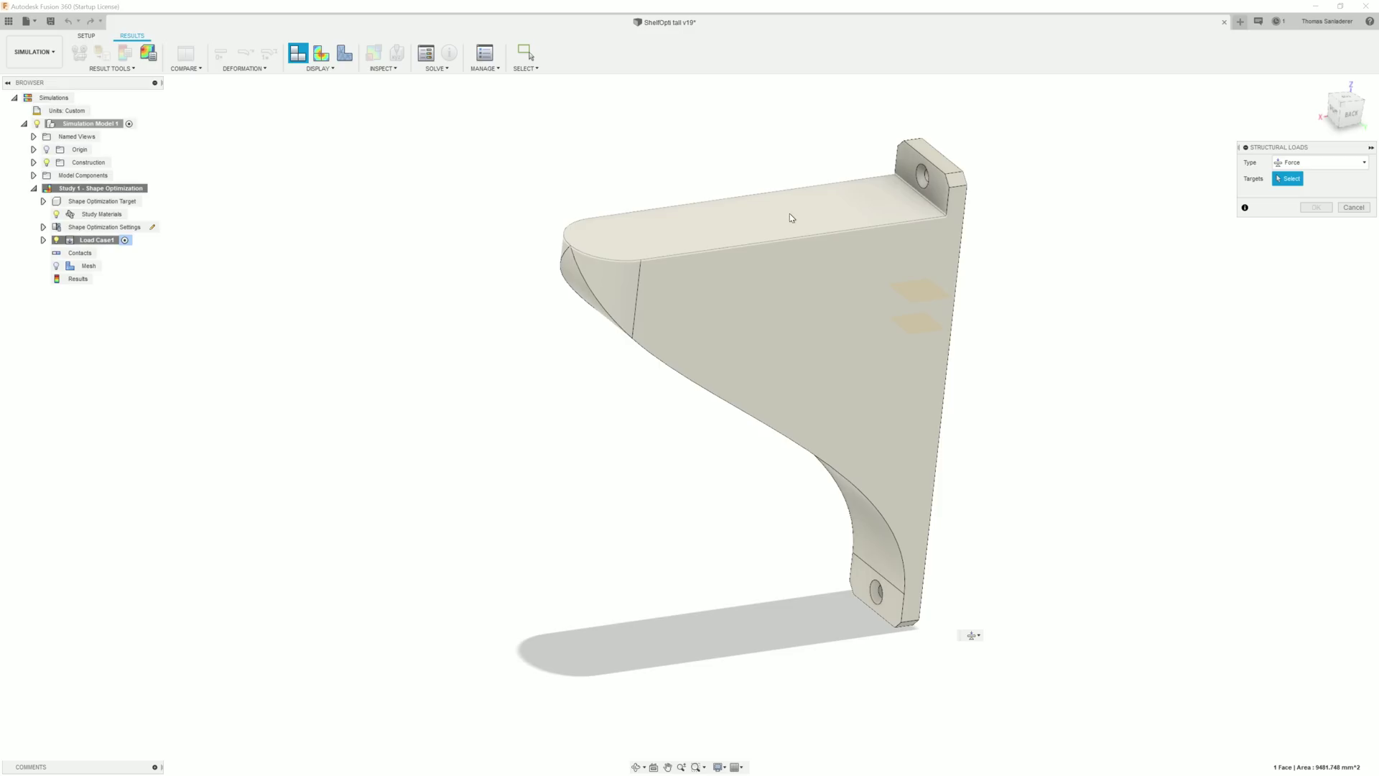
pyautogui.click(794, 218)
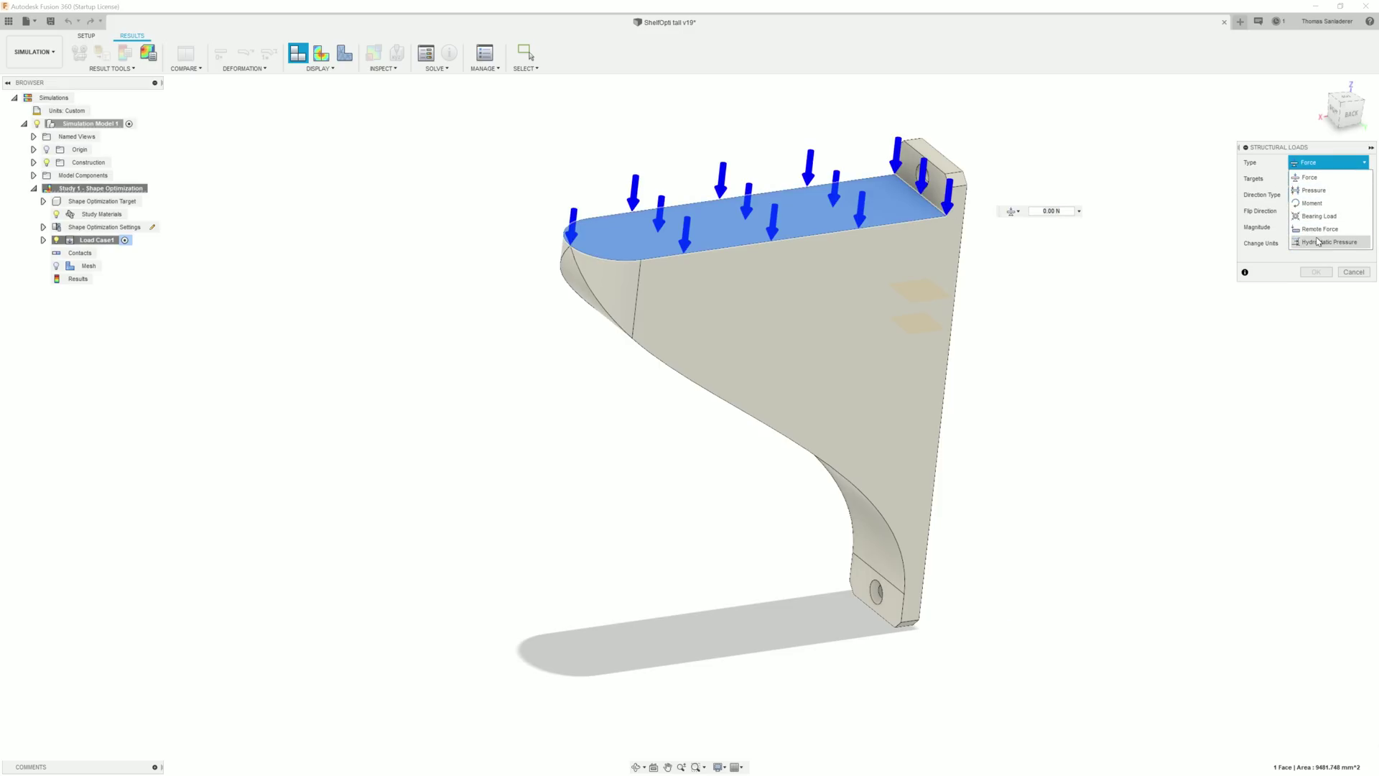
pyautogui.click(1320, 230)
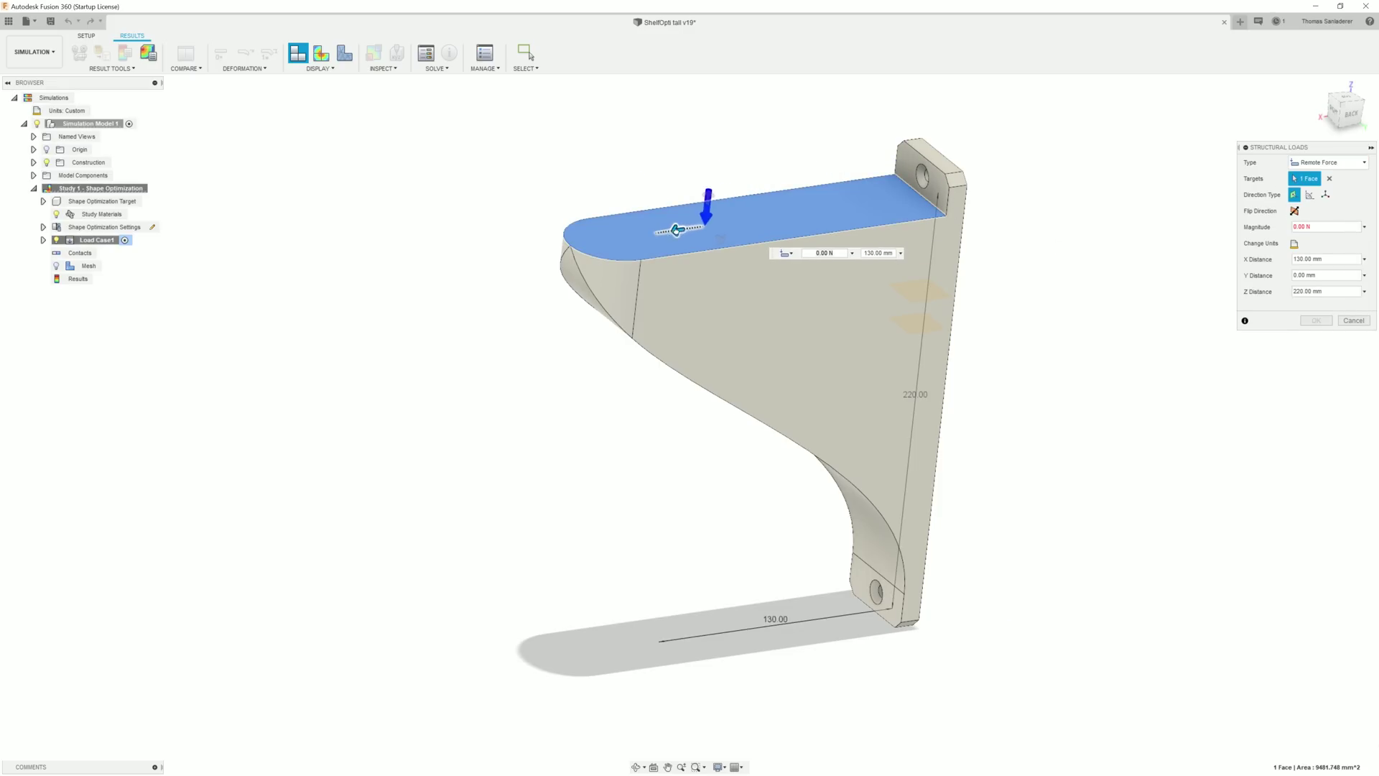
pyautogui.moveTo(678, 230); pyautogui.dragTo(661, 233)
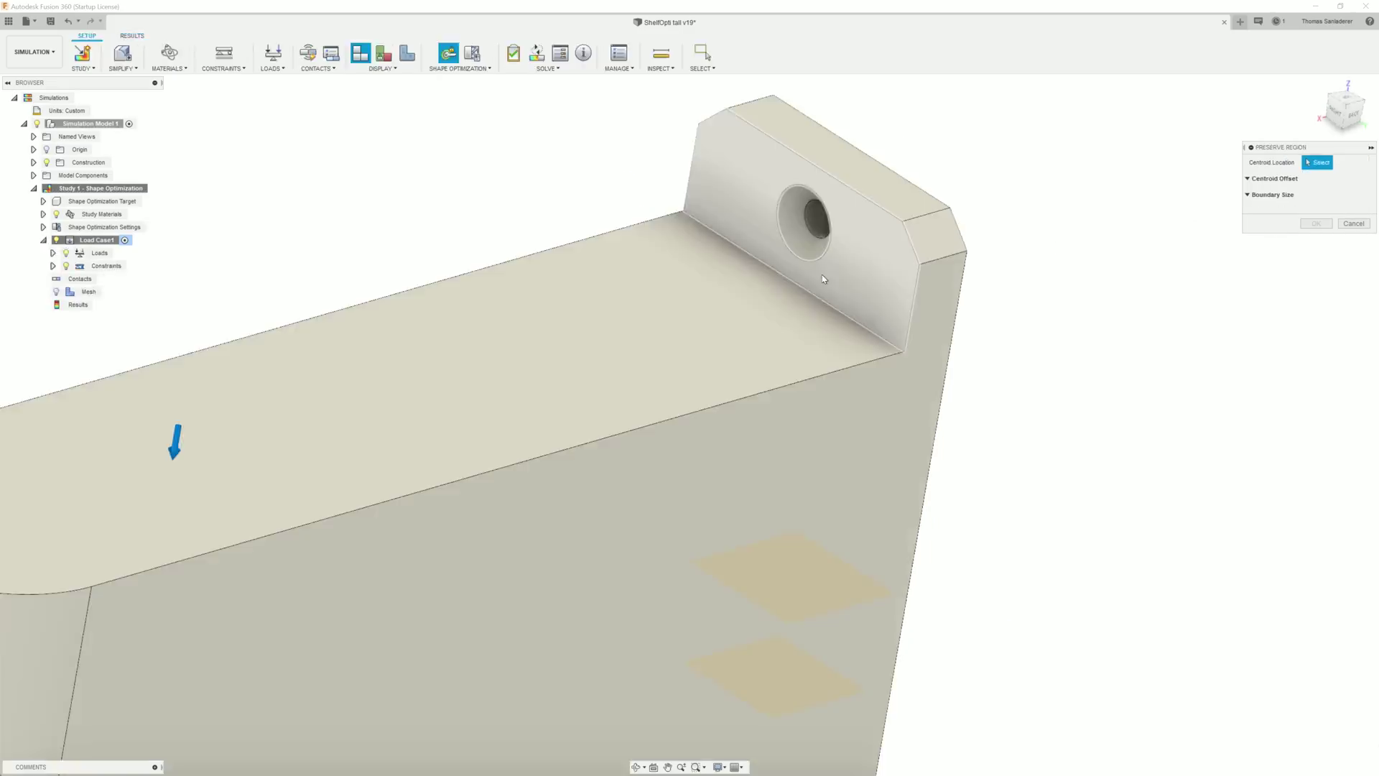
# Preserve the upper mounting tab with an 11 mm region and generate the bracket mesh.
pyautogui.click(844, 278)
pyautogui.keyDown('shift'); pyautogui.moveTo(843, 278); pyautogui.dragTo(949, 221, button='middle'); pyautogui.keyUp('shift')
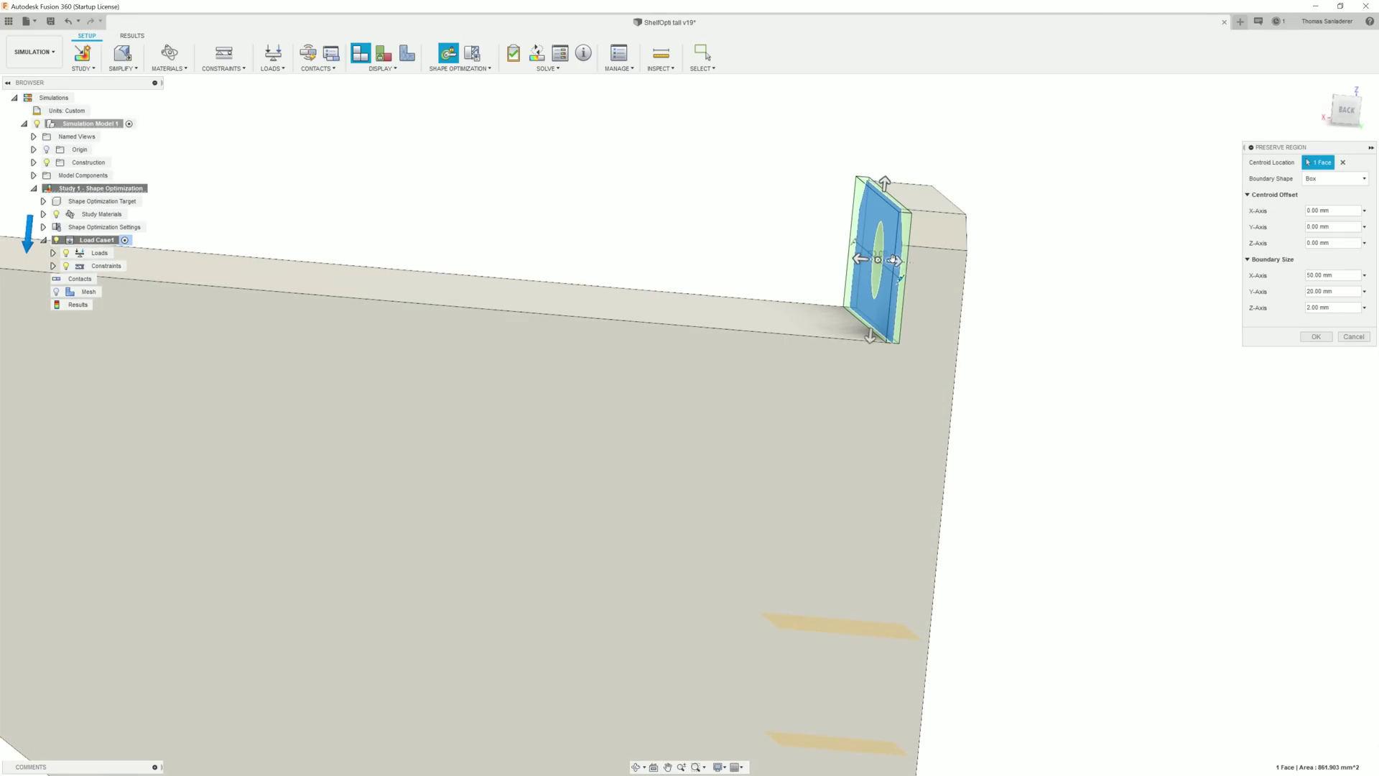
pyautogui.moveTo(894, 262); pyautogui.dragTo(955, 266)
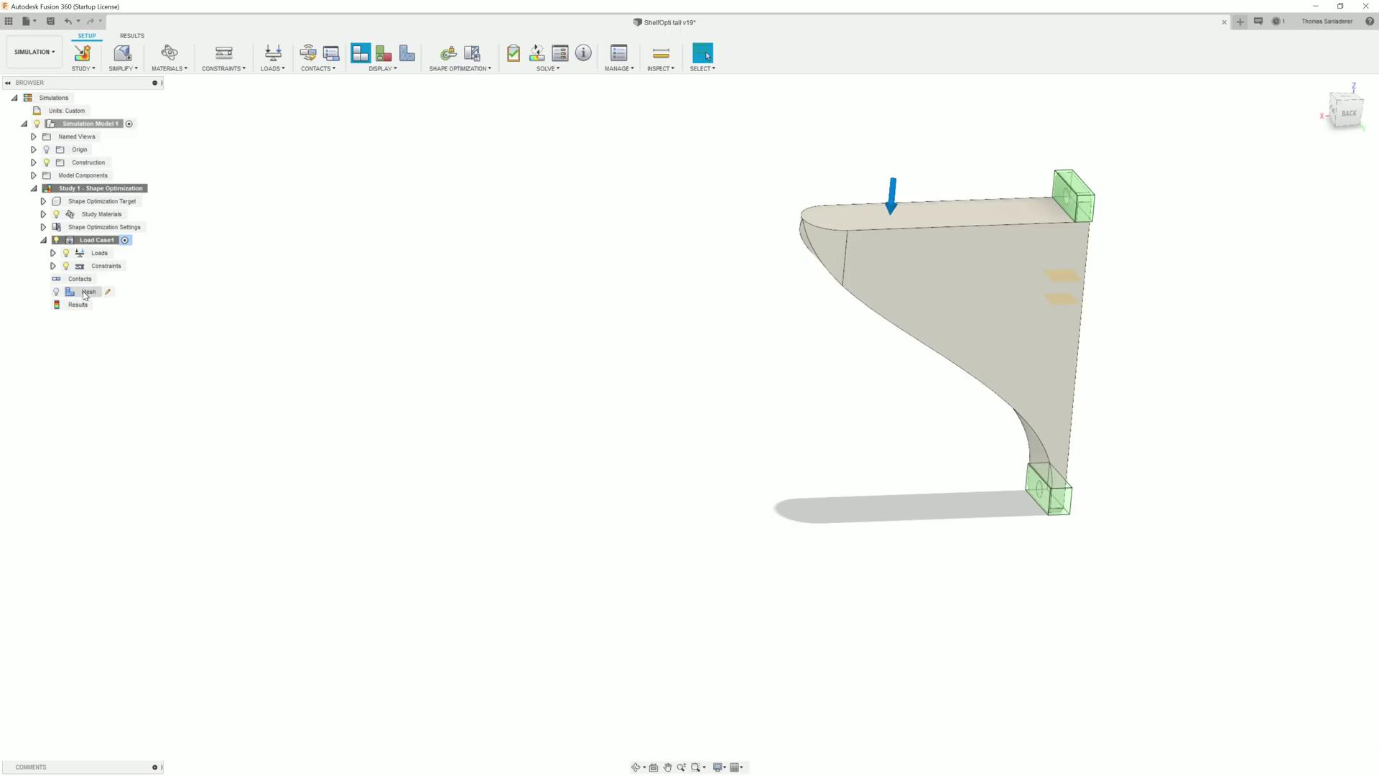
pyautogui.click(138, 314)
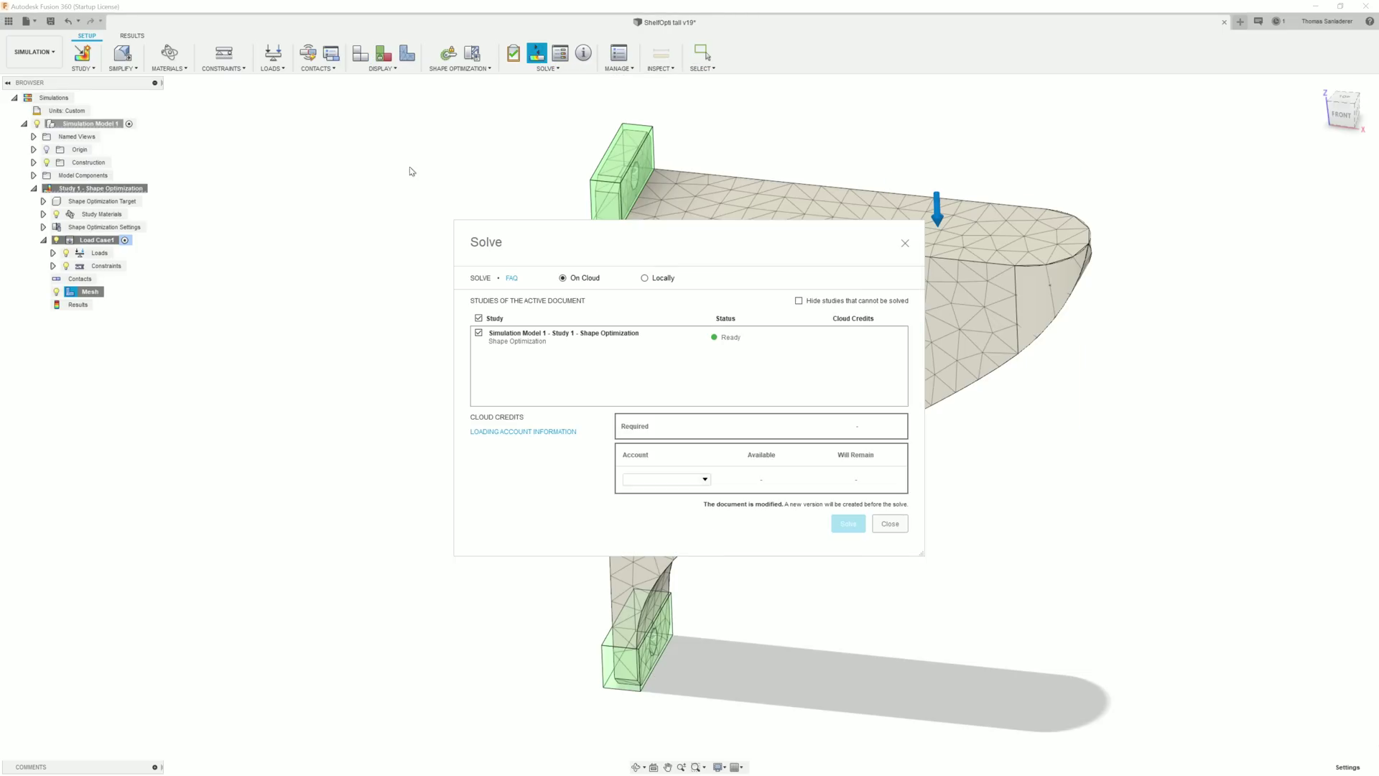
# Show the solved results and lower the Target slider's mass ratio to about 31%.
pyautogui.click(836, 525)
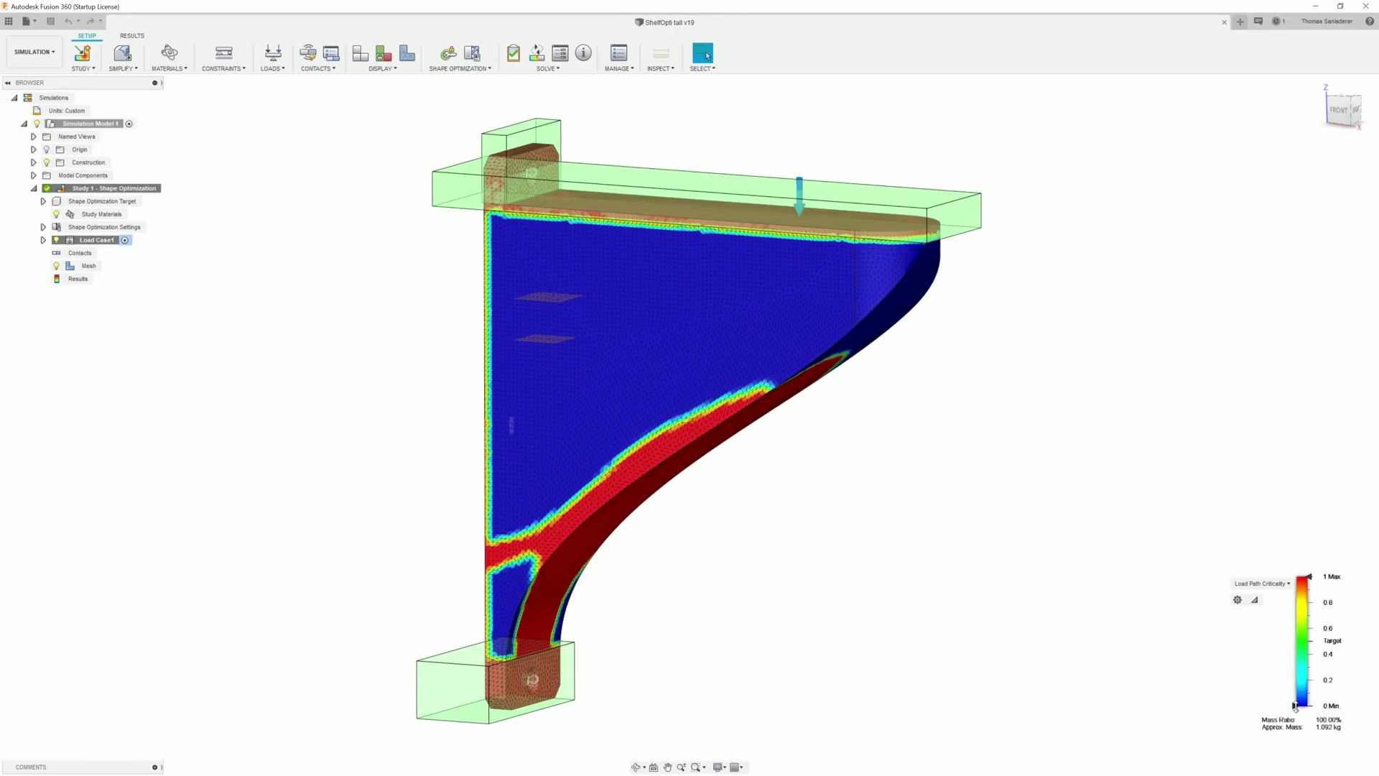
pyautogui.moveTo(1293, 706); pyautogui.dragTo(1291, 599)
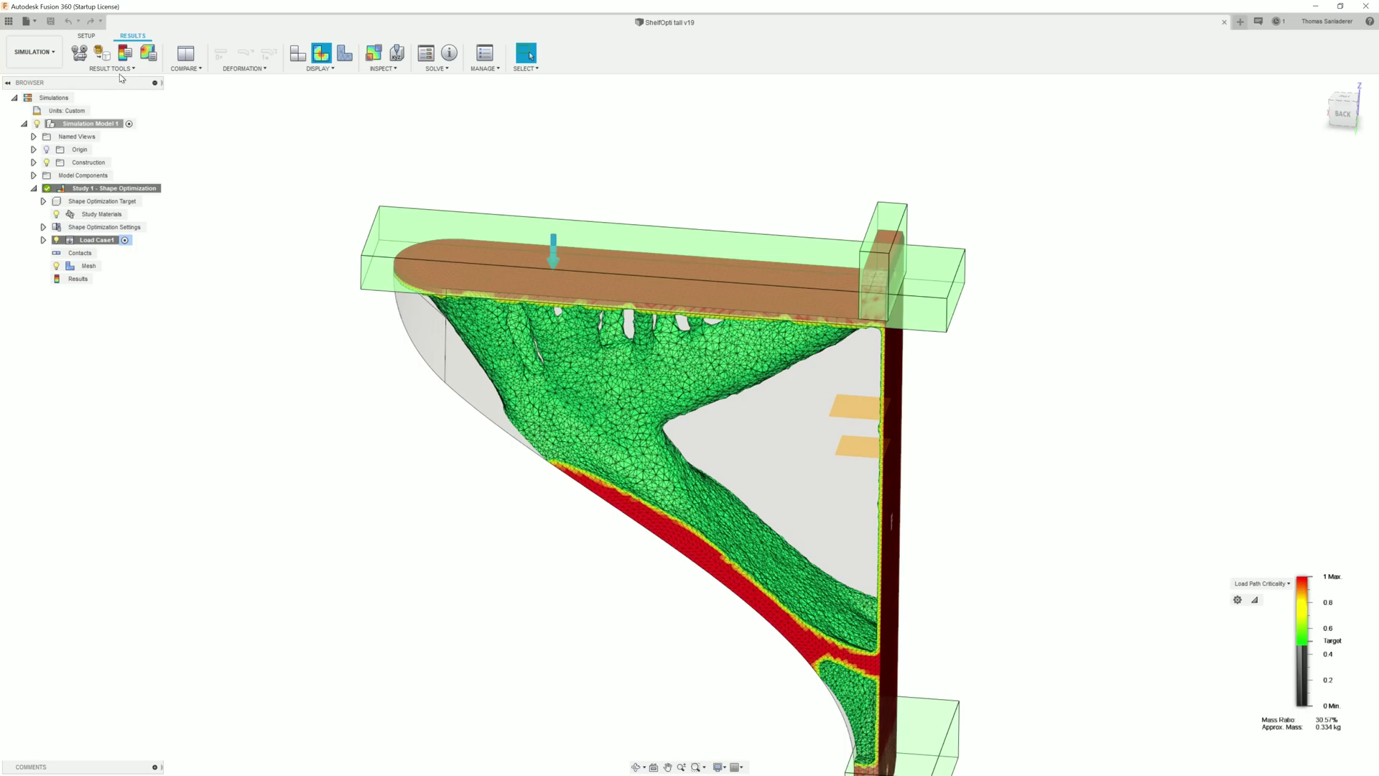
pyautogui.click(120, 69)
# Promote the optimized shape as a mesh object to the Model Workspace.
pyautogui.click(118, 98)
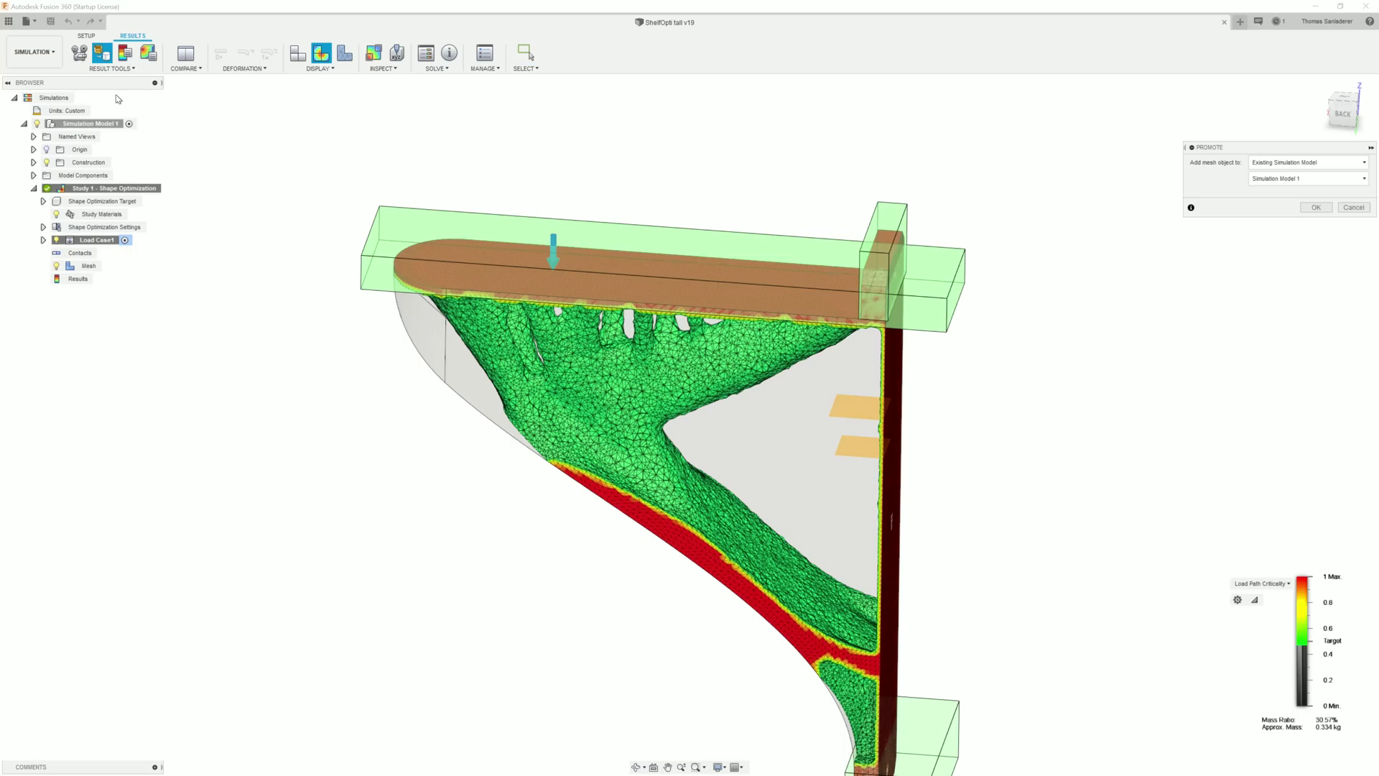
pyautogui.click(1294, 163)
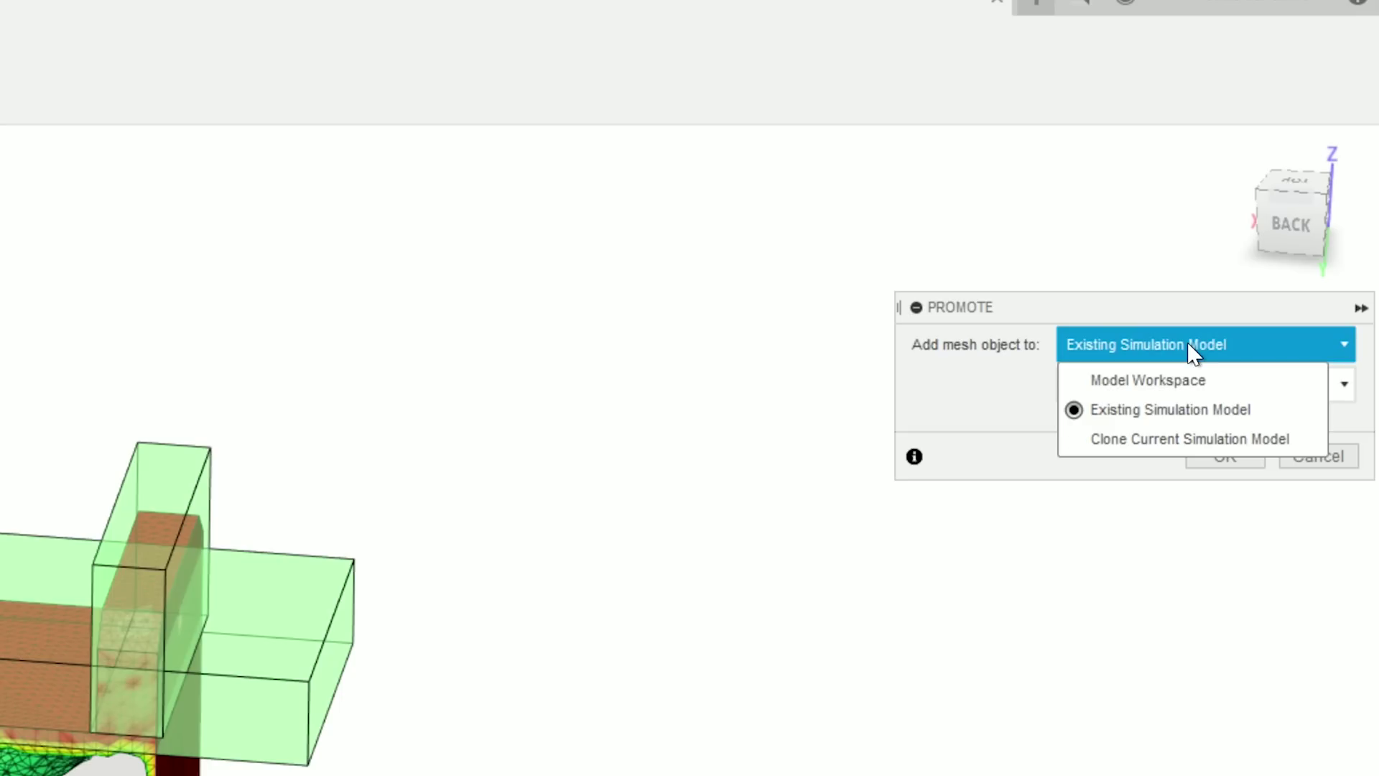
pyautogui.click(1194, 379)
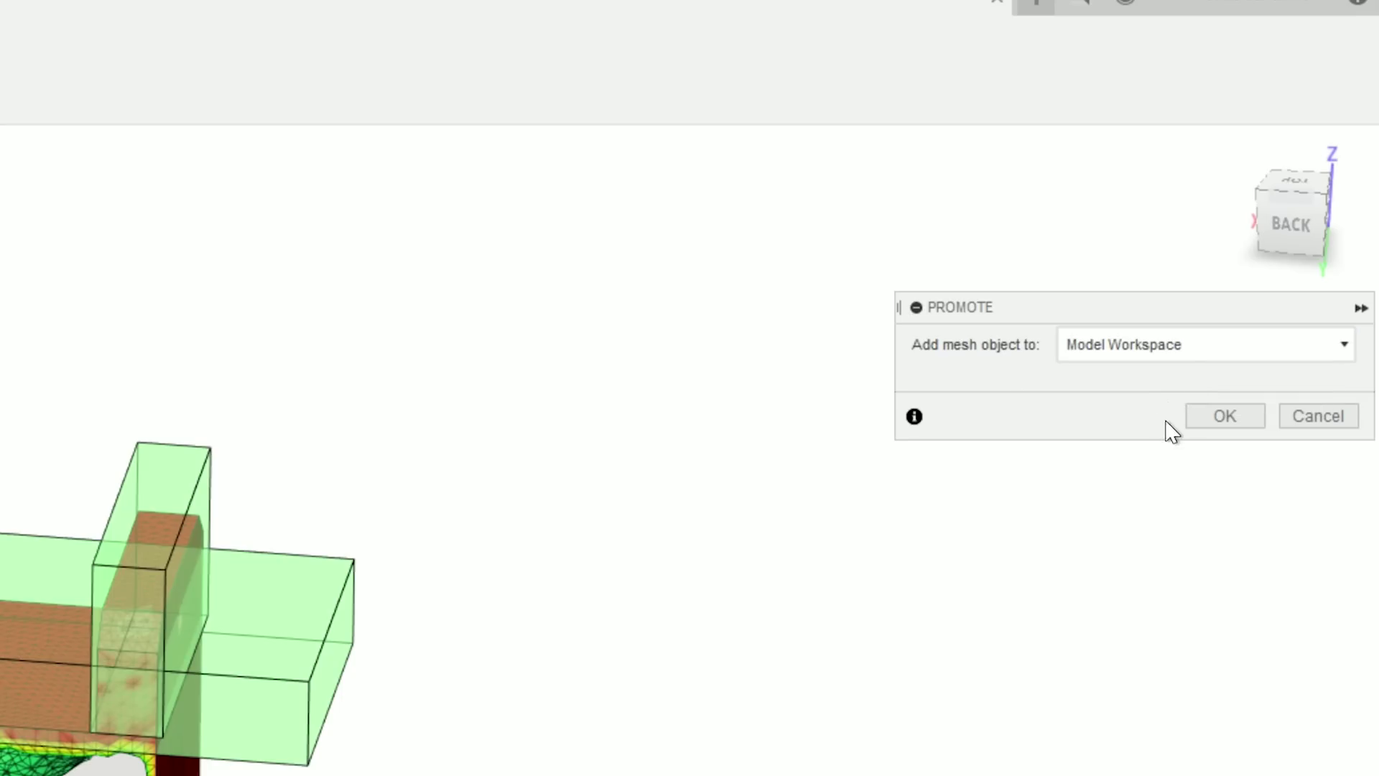
pyautogui.click(1225, 416)
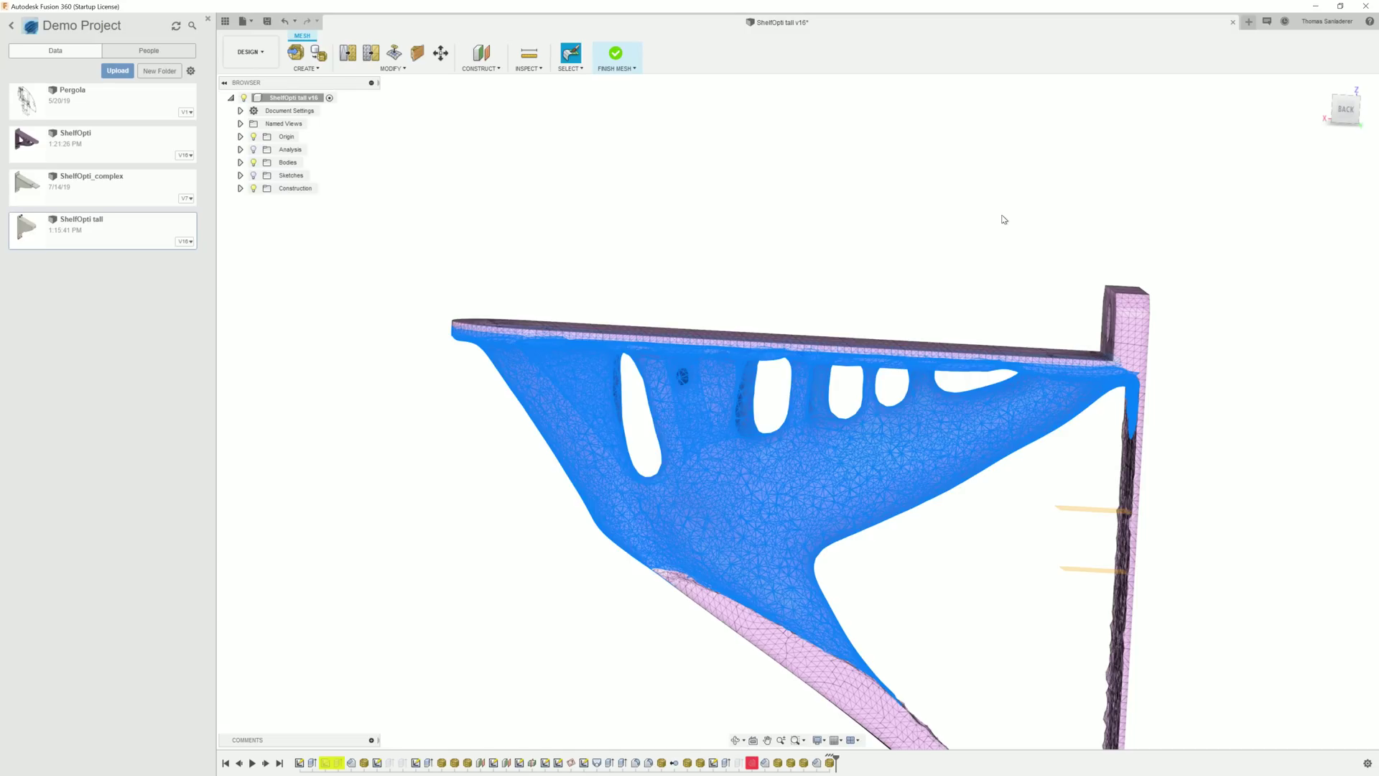
pyautogui.click(1002, 219)
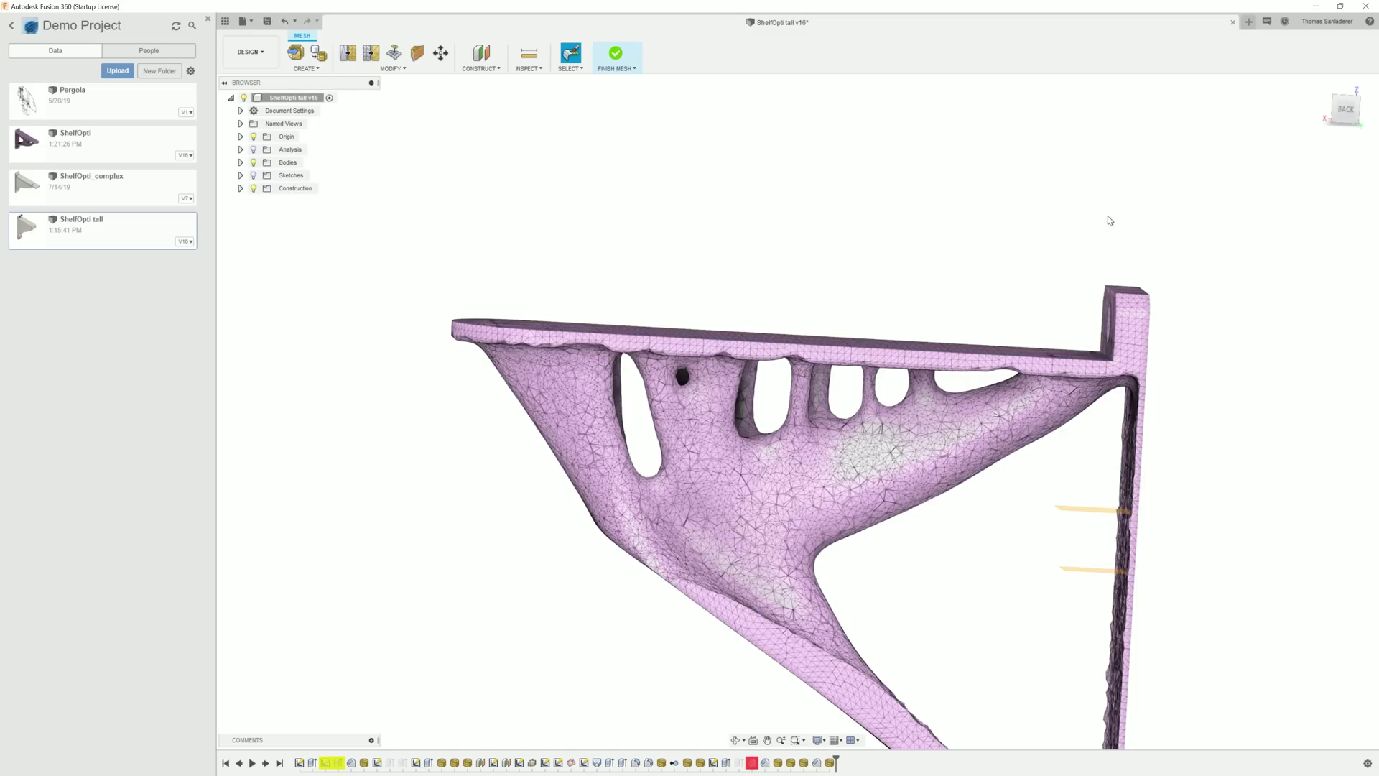
pyautogui.scroll(-3, 1020, 204)
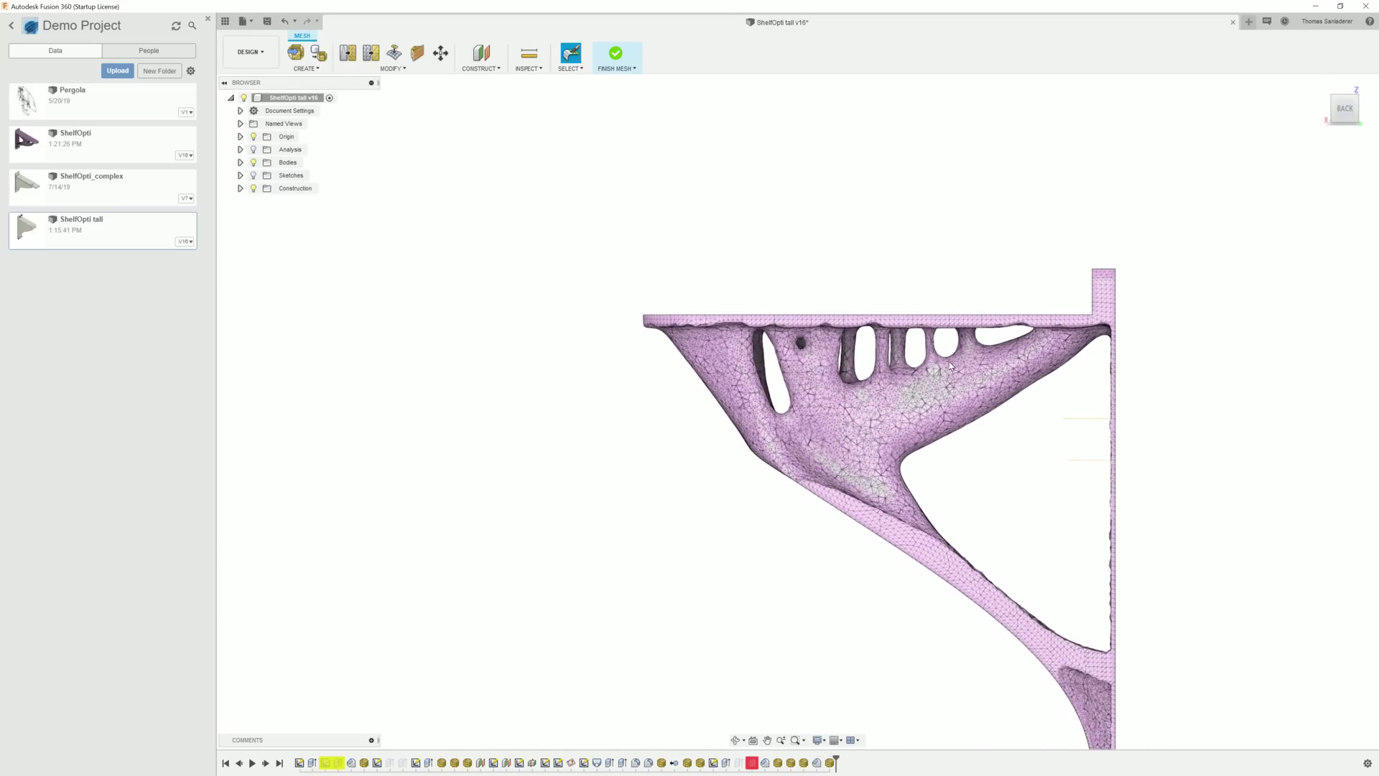
# Compare the optimized mesh versions side-on by toggling MeshBody visibility in the browser.
pyautogui.keyDown('shift'); pyautogui.moveTo(1002, 420); pyautogui.dragTo(983, 453, button='middle'); pyautogui.keyUp('shift')
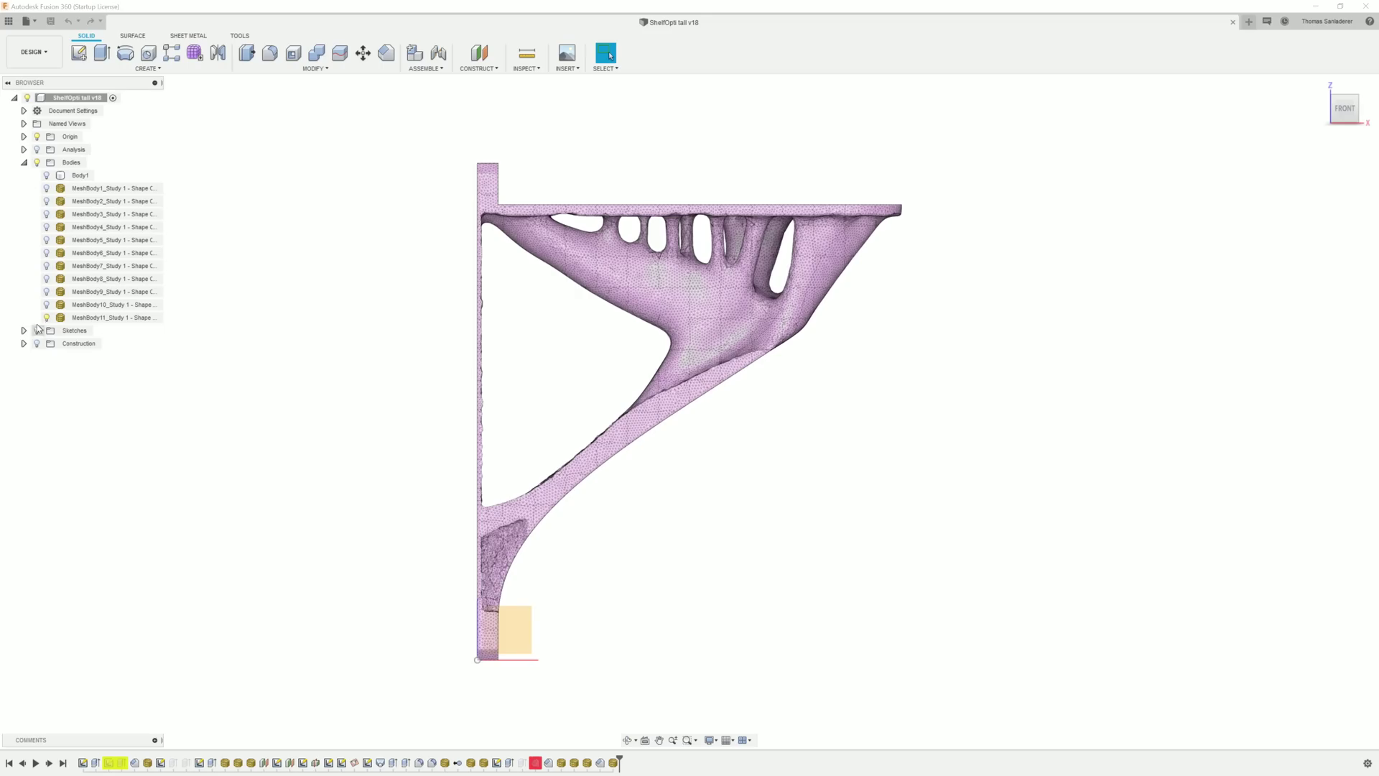
pyautogui.click(48, 201)
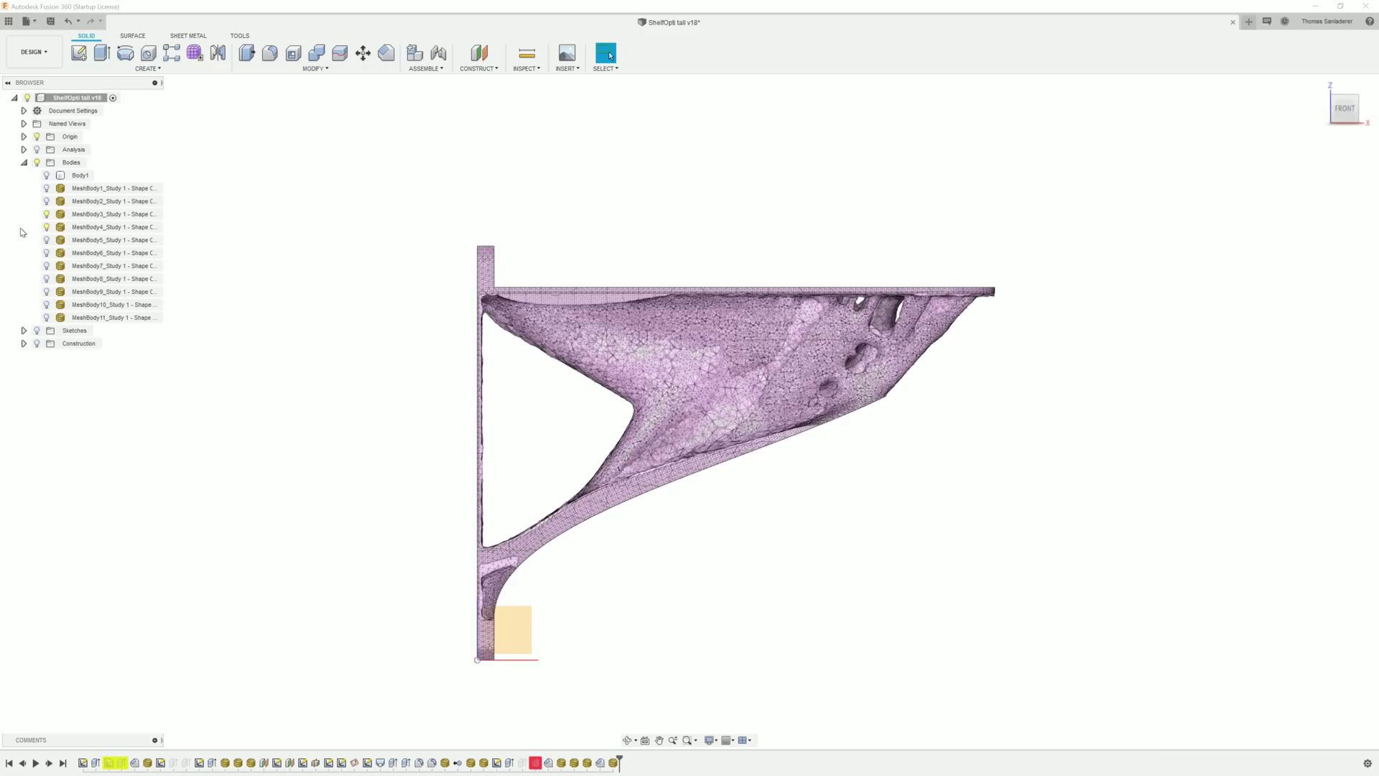
pyautogui.click(49, 226)
pyautogui.click(48, 252)
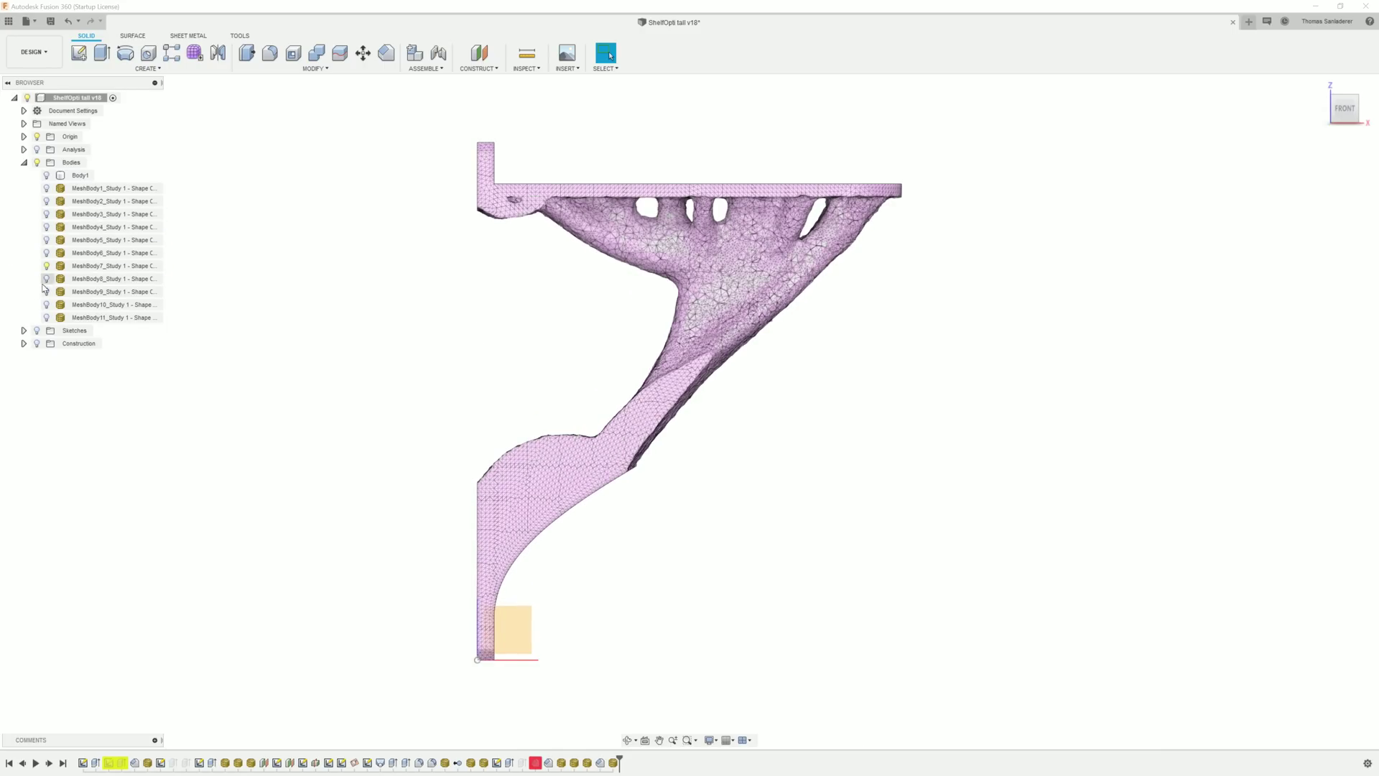
pyautogui.click(48, 278)
pyautogui.click(48, 304)
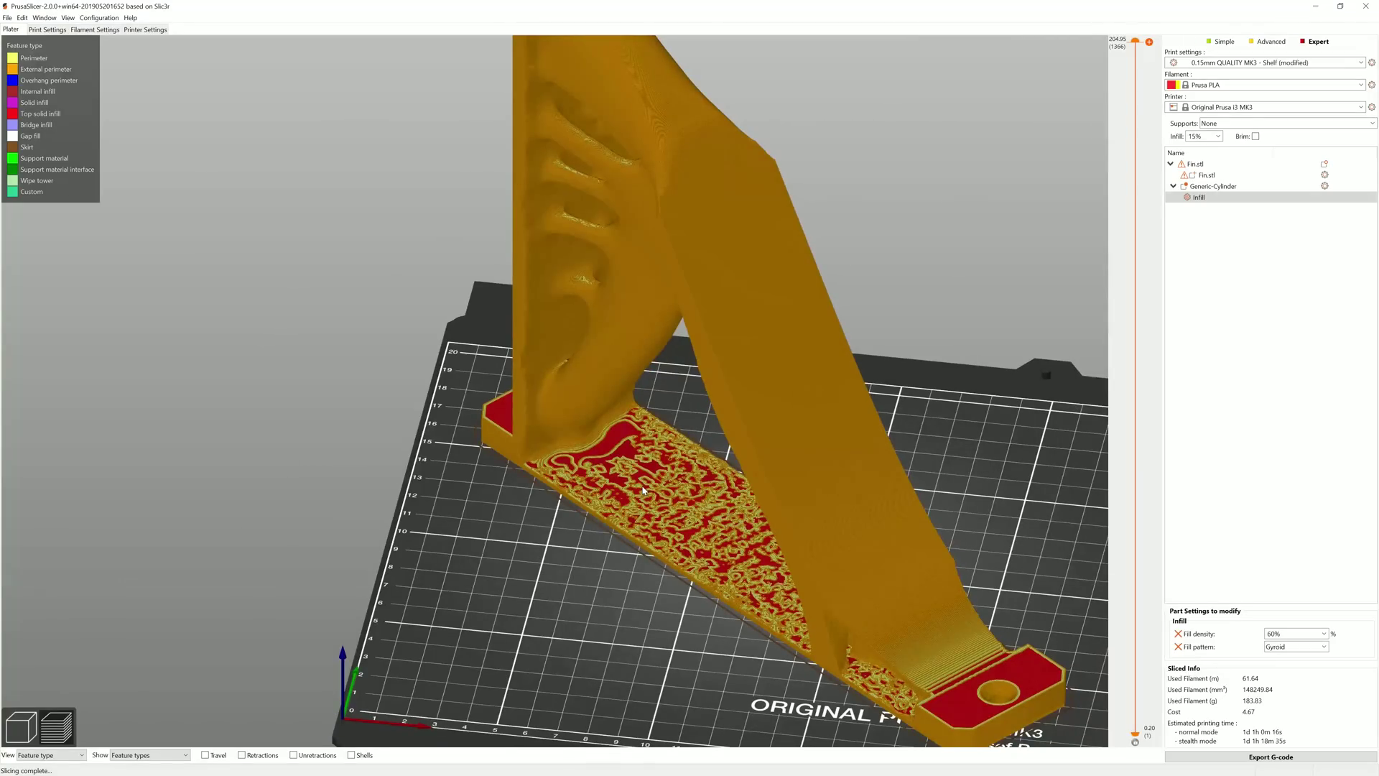
pyautogui.scroll(-5, 528, 528)
pyautogui.scroll(3, 528, 528)
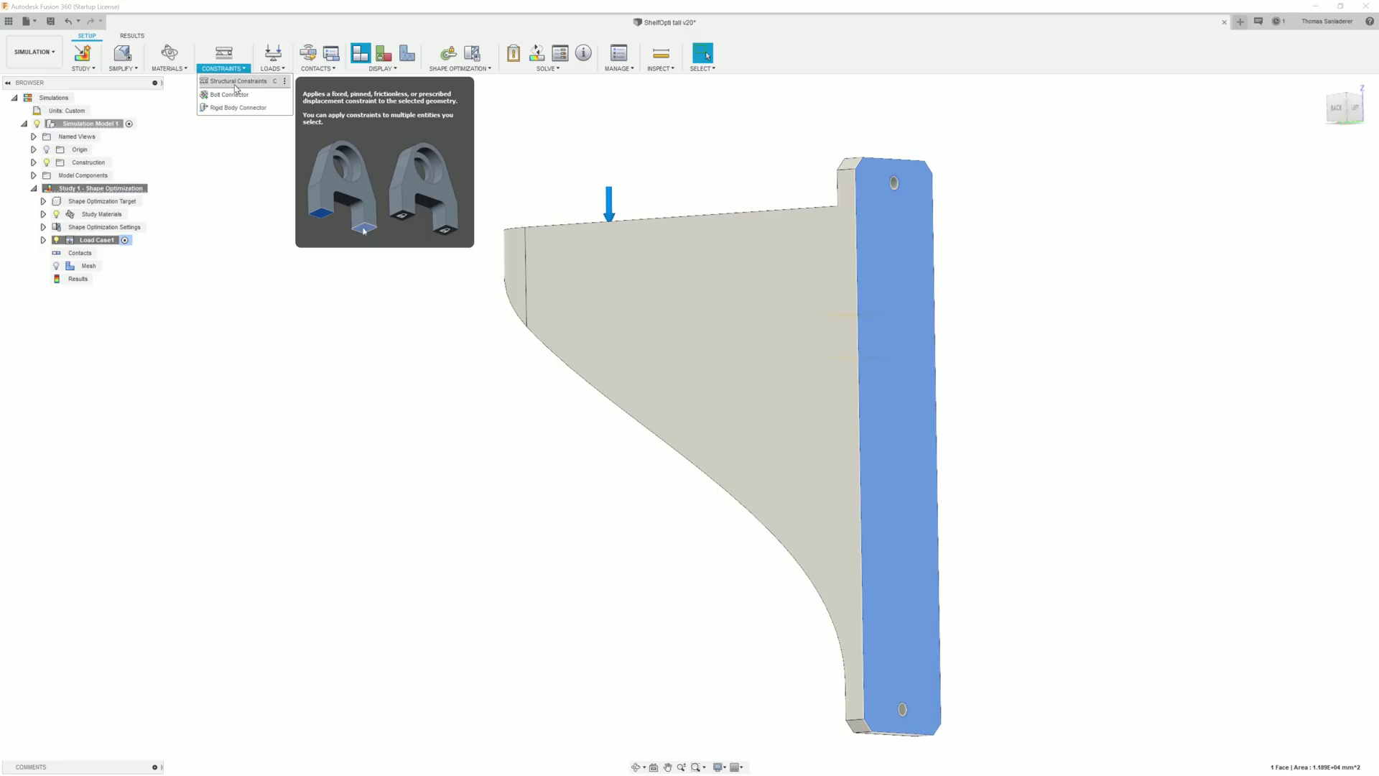
# Start a structural constraint to fix the bracket's back mounting face.
pyautogui.click(239, 81)
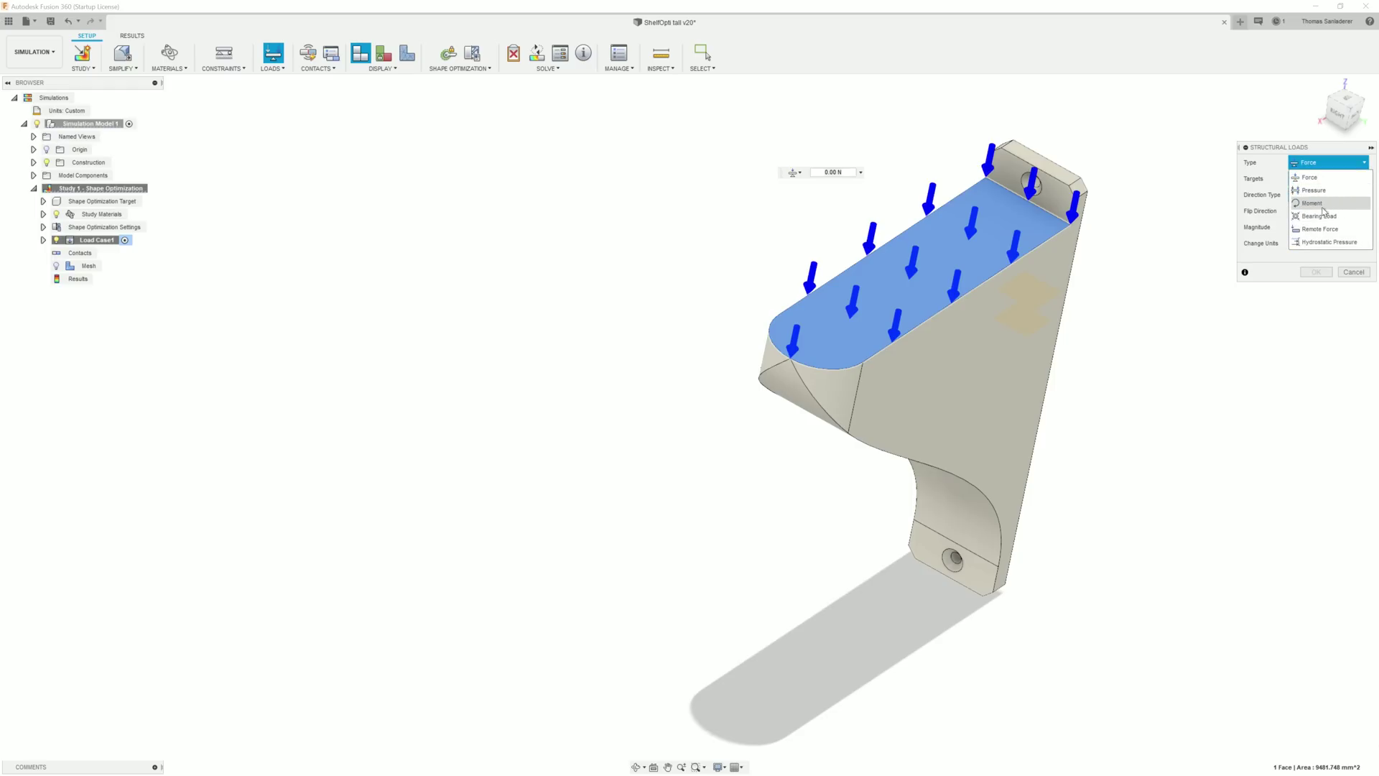
# Make the top-face load a Remote Force at X 155 mm, Z 220 mm.
pyautogui.click(1319, 230)
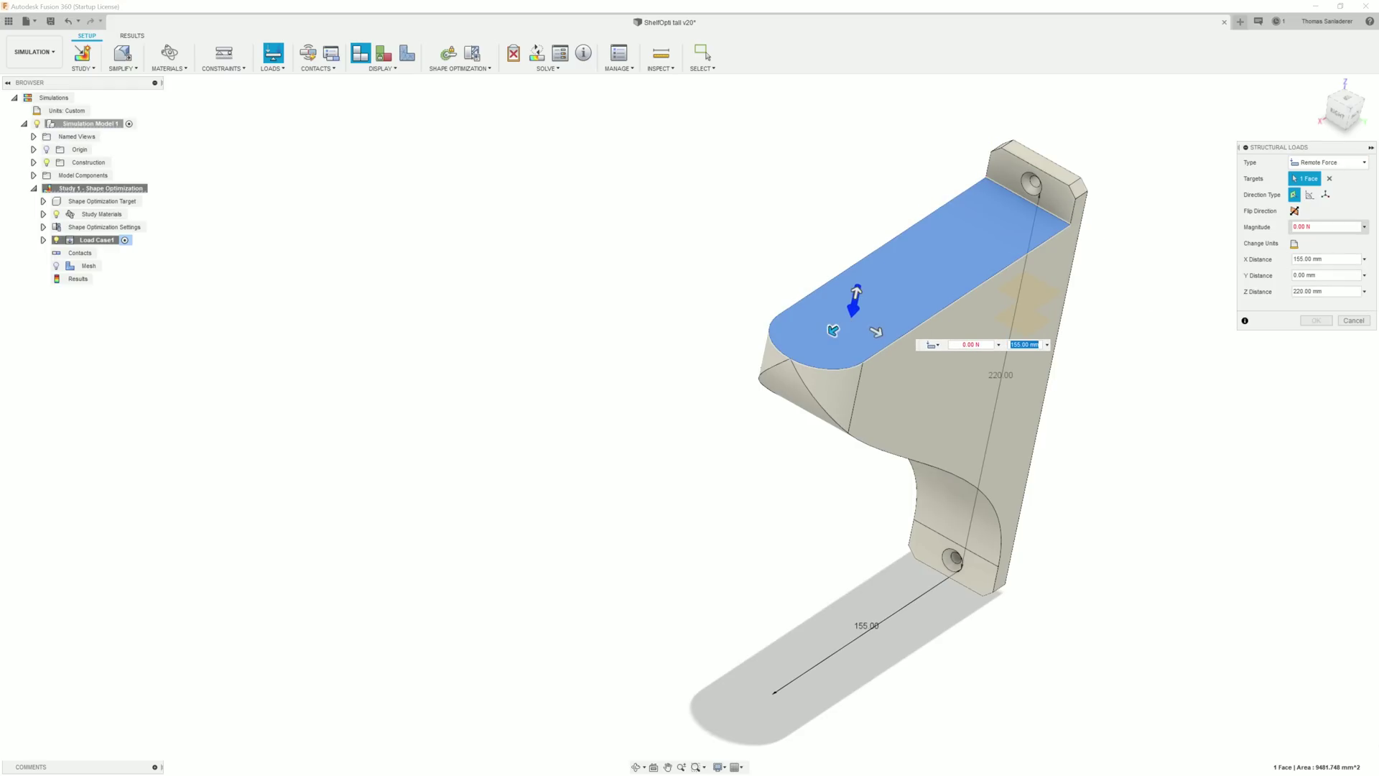
pyautogui.press('Return')
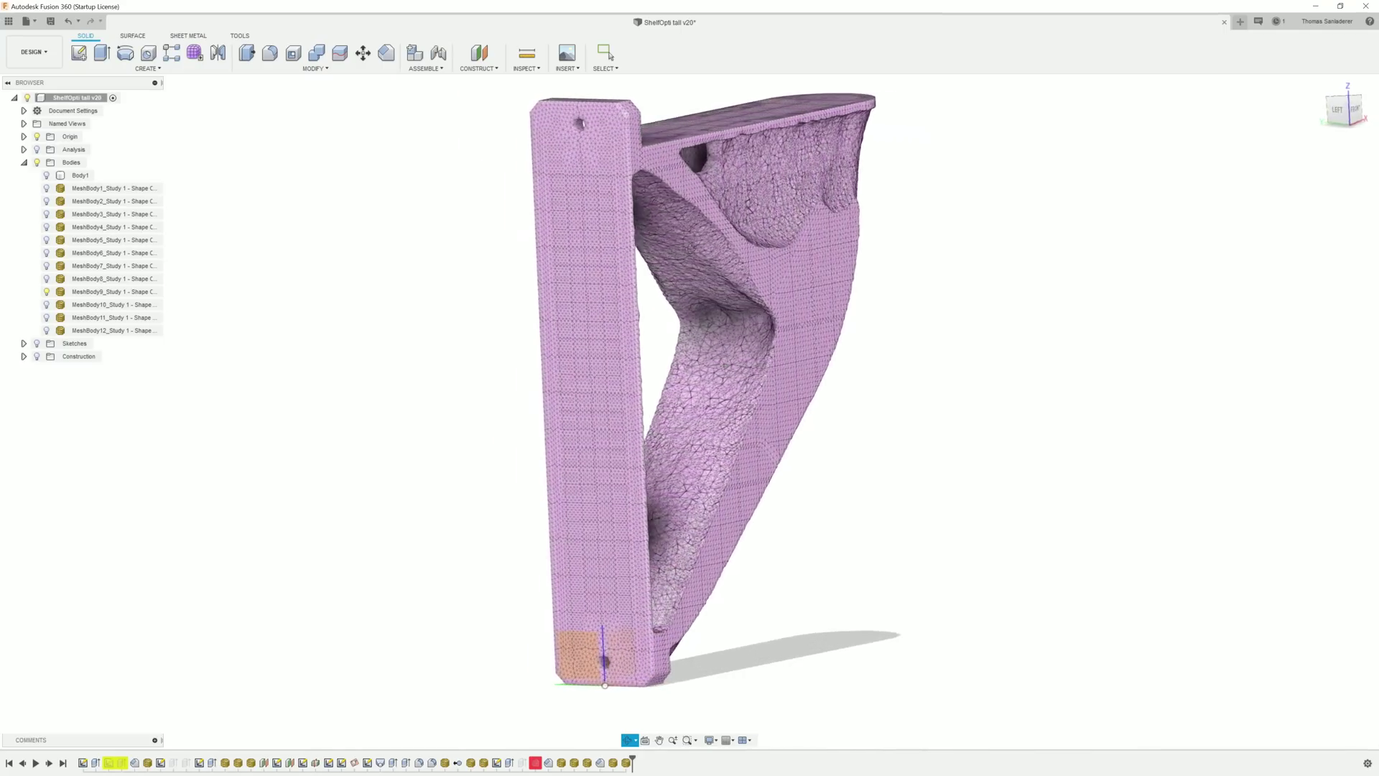
pyautogui.moveTo(970, 280)
pyautogui.keyDown('shift'); pyautogui.mouseDown(button='middle')
pyautogui.moveTo(1015, 263)
pyautogui.moveTo(861, 248)
pyautogui.moveTo(734, 393)
pyautogui.mouseUp(button='middle'); pyautogui.keyUp('shift')
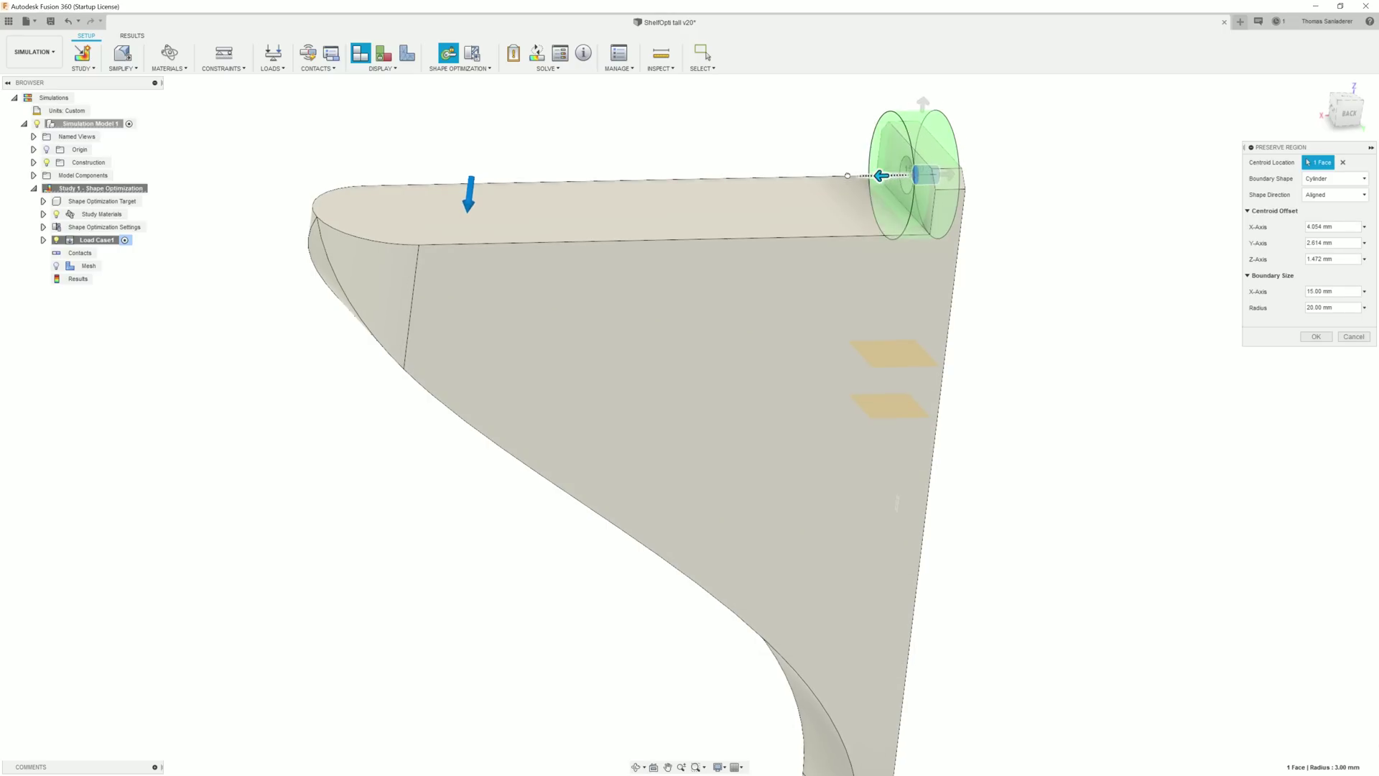
# Stretch the cylindrical preserve region to a 250 mm X-axis size along the shelf top.
pyautogui.moveTo(236, 179)
pyautogui.keyDown('shift'); pyautogui.mouseDown(button='middle')
pyautogui.moveTo(431, 216)
pyautogui.moveTo(808, 229)
pyautogui.moveTo(725, 152)
pyautogui.mouseUp(button='middle'); pyautogui.keyUp('shift')
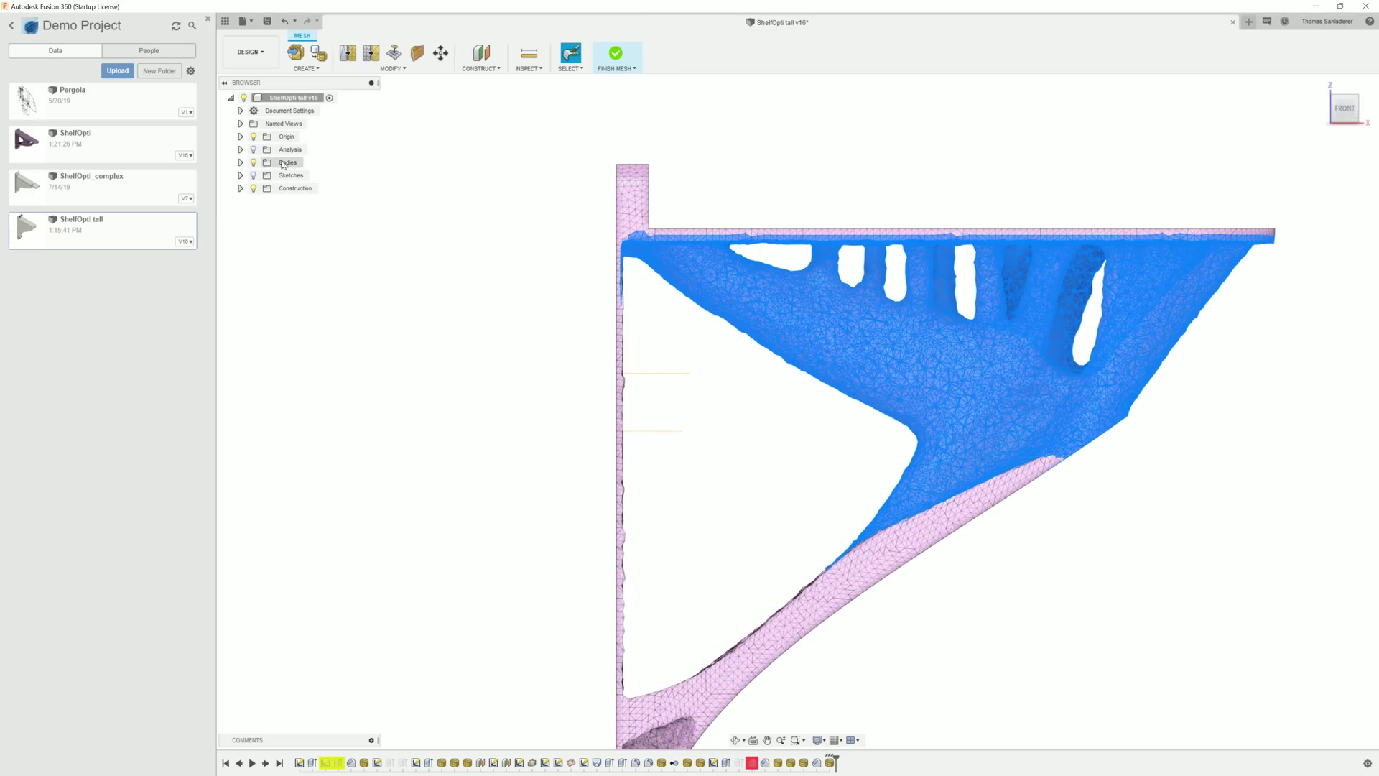
# Start the Smooth command on the bracket mesh body.
pyautogui.click(474, 139)
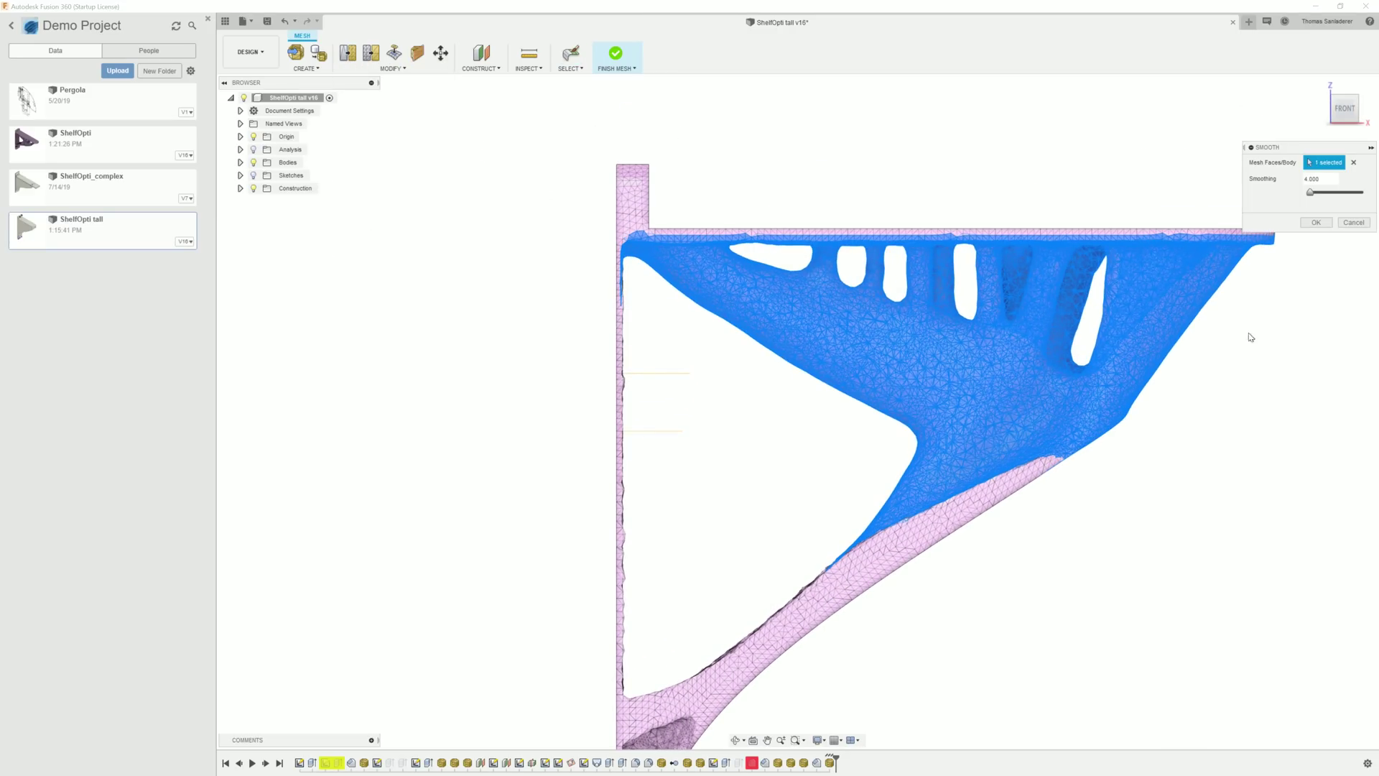
pyautogui.scroll(1, 1249, 338)
pyautogui.scroll(1, 1132, 329)
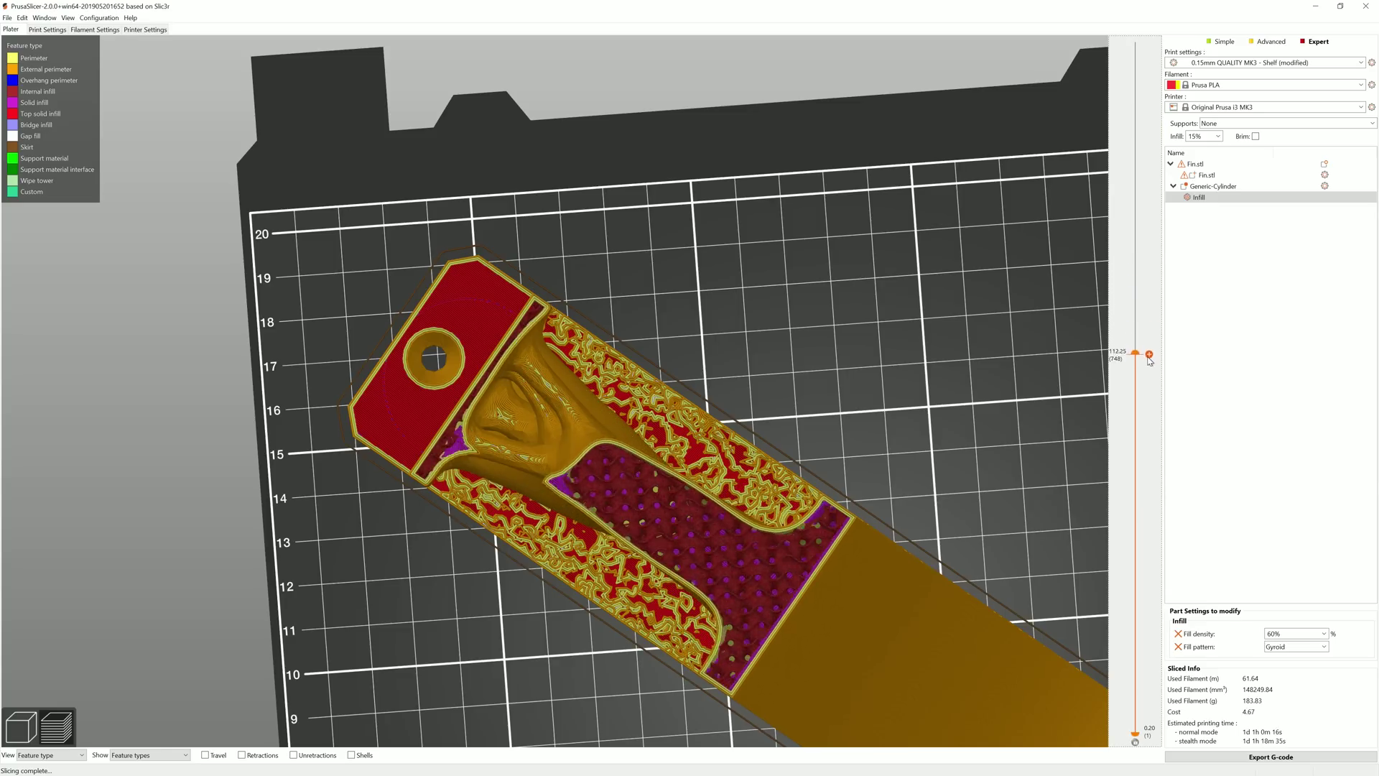
pyautogui.moveTo(1147, 431); pyautogui.dragTo(1147, 533)
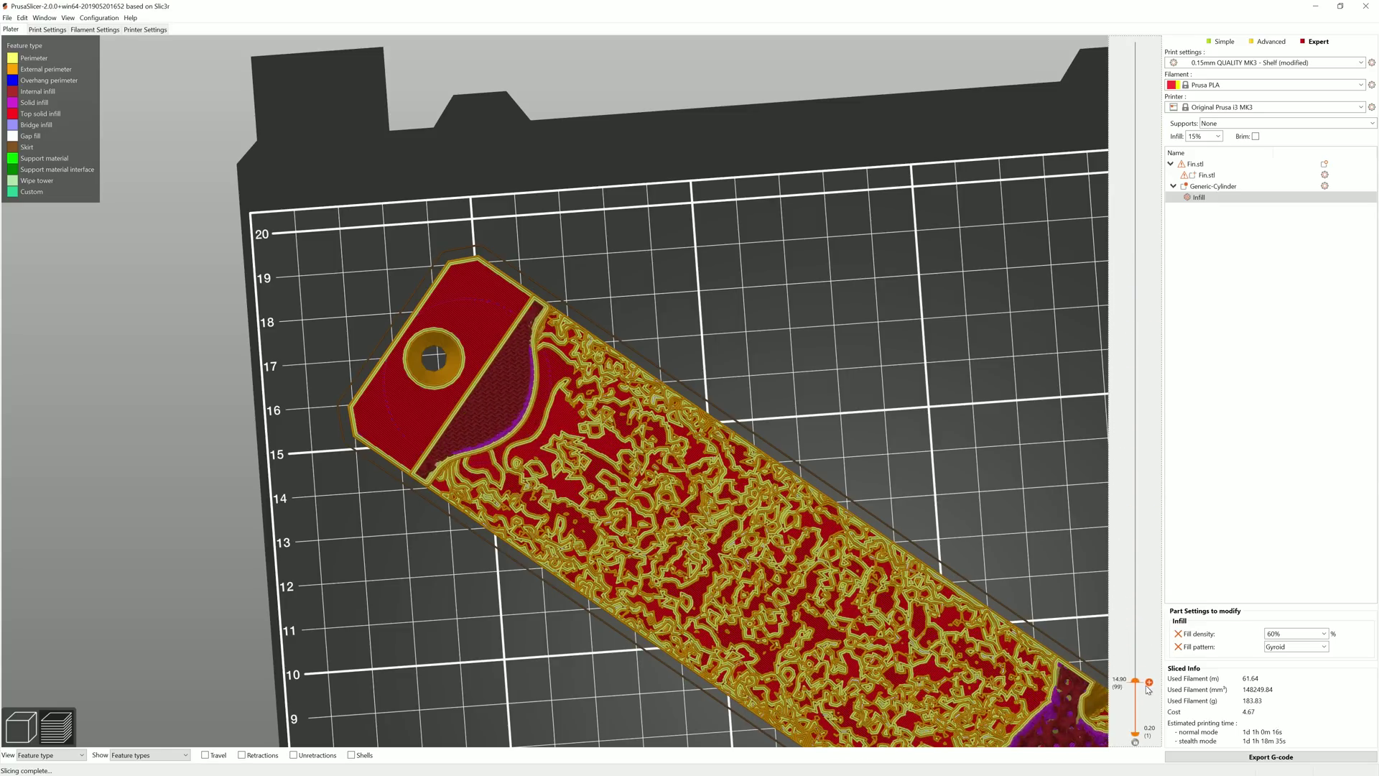
pyautogui.moveTo(1150, 683)
pyautogui.mouseDown()
pyautogui.moveTo(1150, 734)
pyautogui.moveTo(1134, 719)
pyautogui.mouseUp()
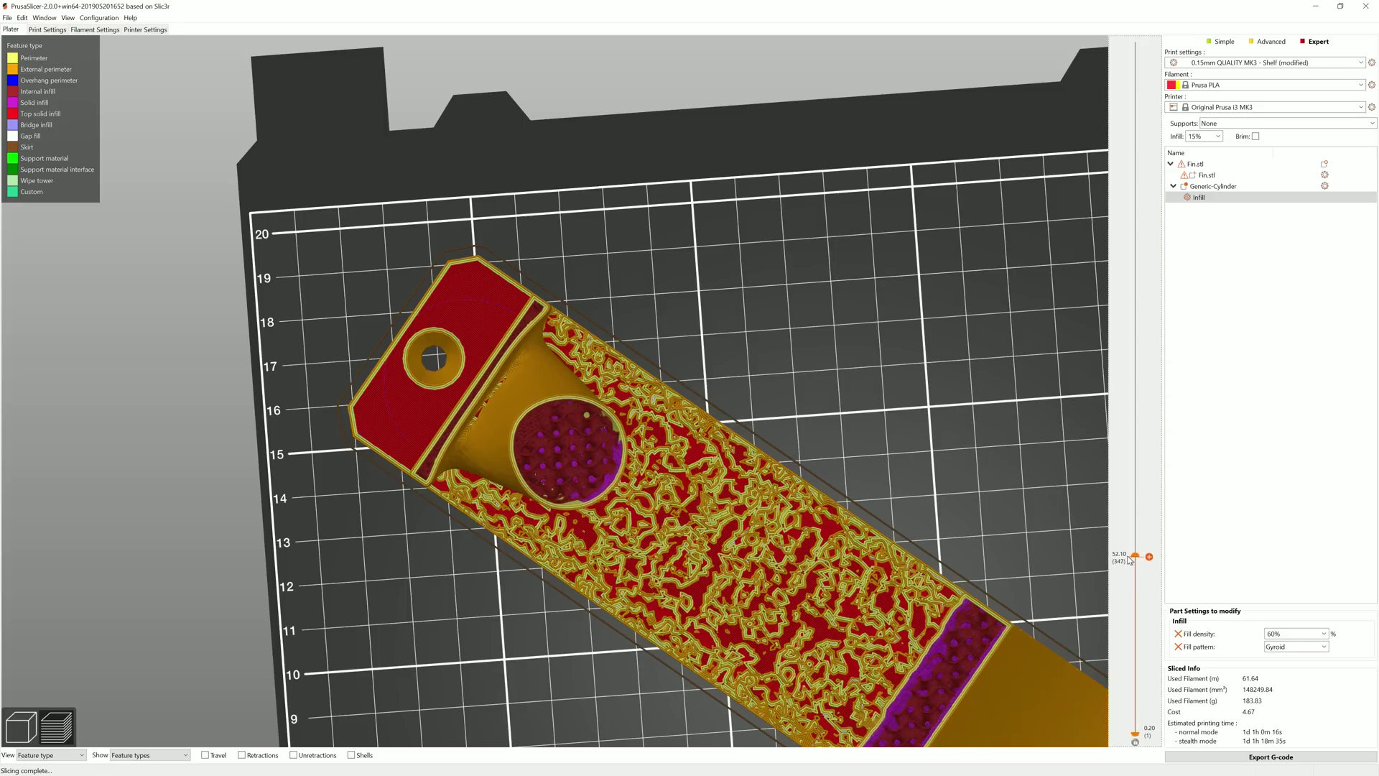
pyautogui.moveTo(1134, 493); pyautogui.dragTo(1134, 423)
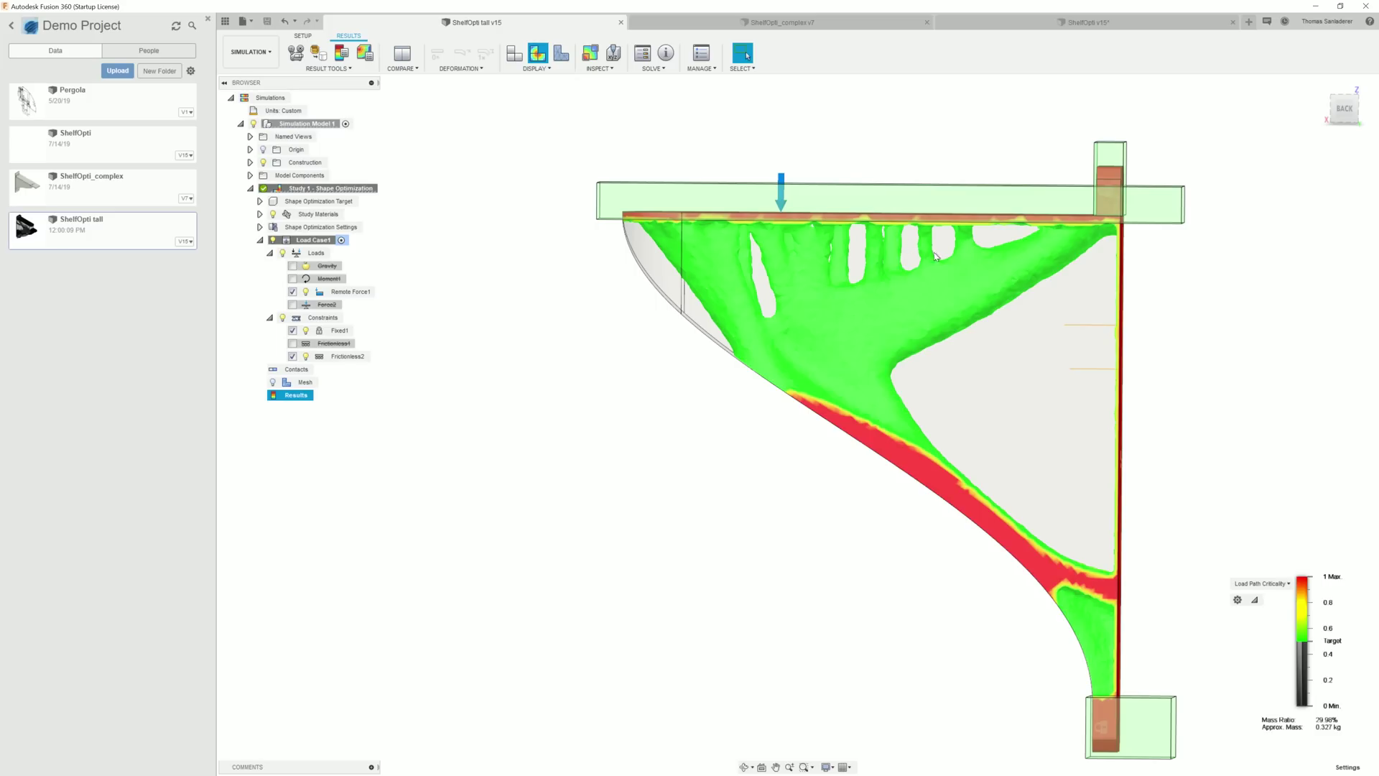
# Orbit the shape optimization results to view the bracket from the other side.
pyautogui.moveTo(803, 283)
pyautogui.keyDown('shift'); pyautogui.mouseDown(button='middle')
pyautogui.moveTo(990, 314)
pyautogui.moveTo(1010, 293)
pyautogui.moveTo(1003, 301)
pyautogui.mouseUp(button='middle'); pyautogui.keyUp('shift')
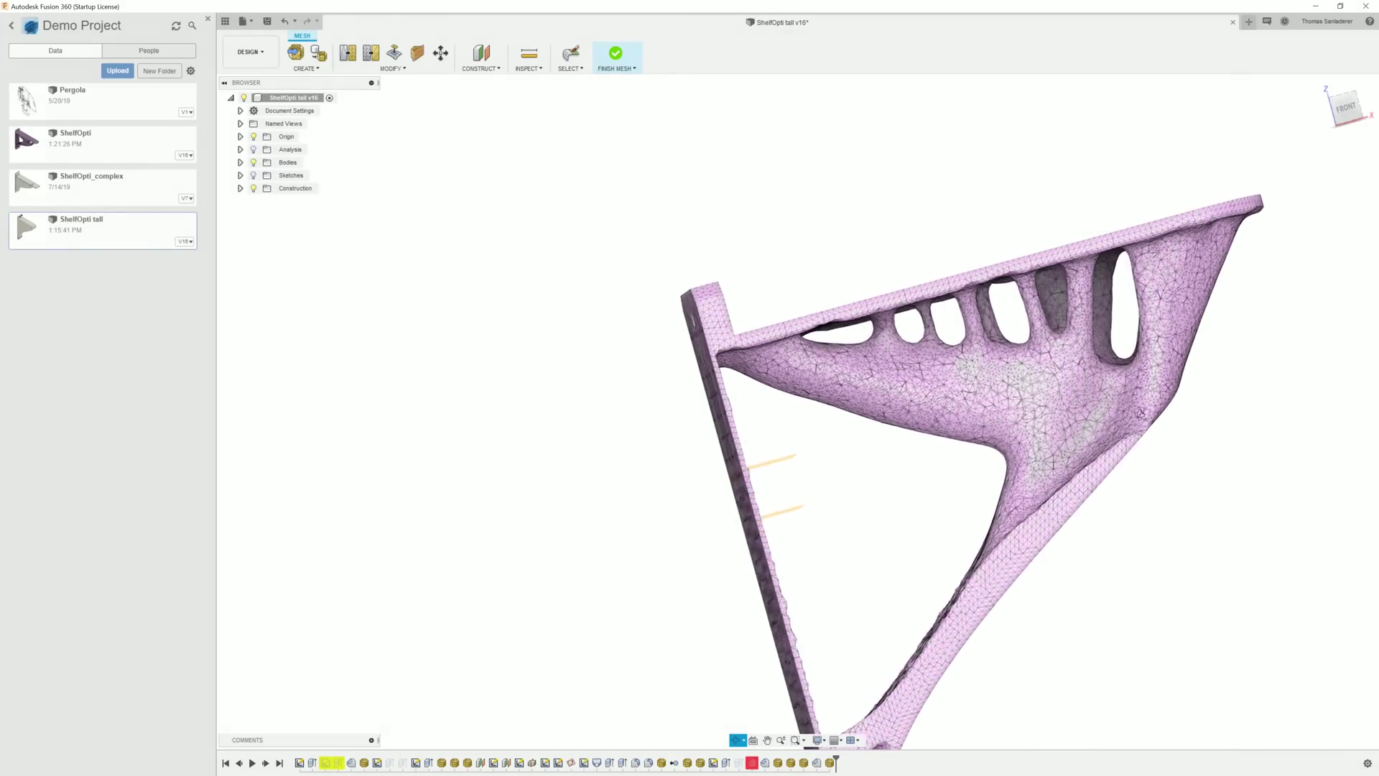
pyautogui.keyDown('shift'); pyautogui.moveTo(1140, 413); pyautogui.dragTo(1018, 394); pyautogui.keyUp('shift')
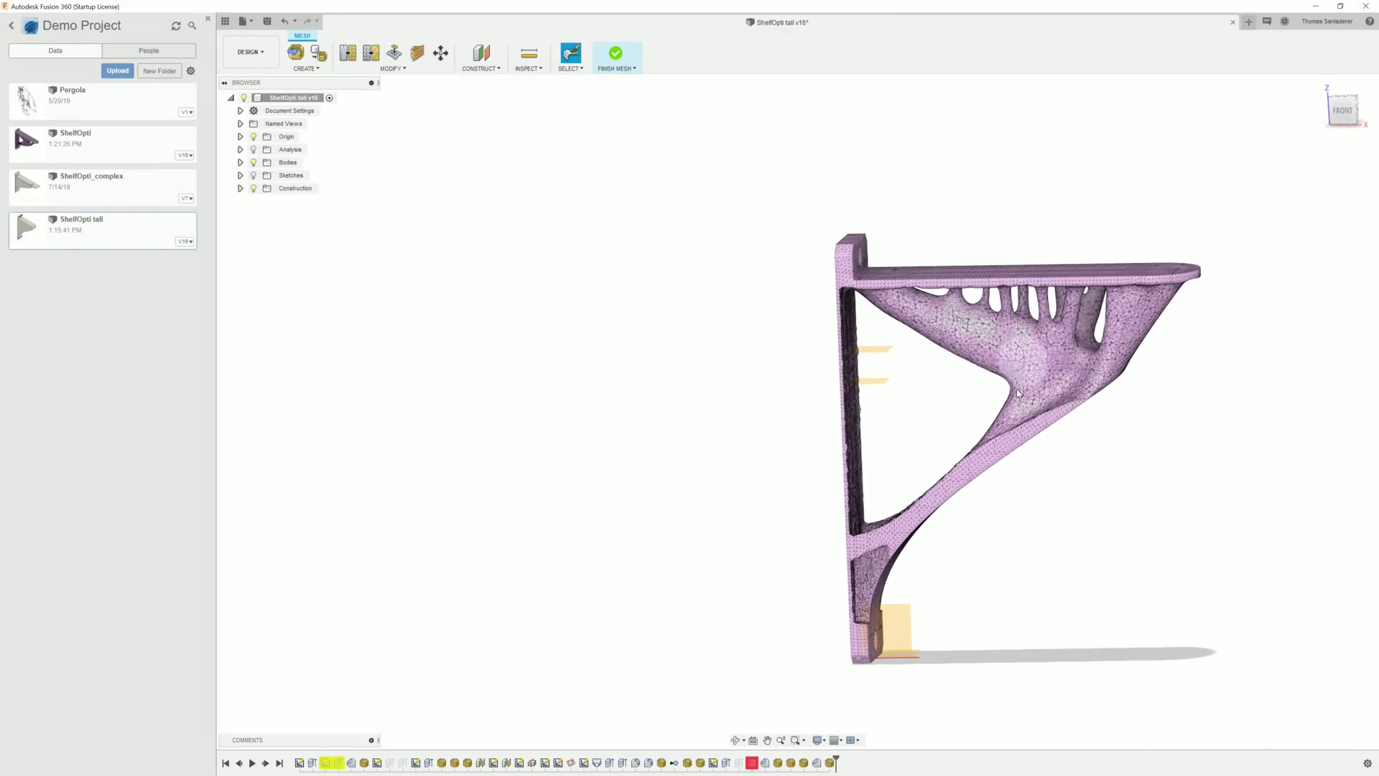
pyautogui.keyDown('shift'); pyautogui.moveTo(942, 481); pyautogui.dragTo(997, 435, button='middle'); pyautogui.keyUp('shift')
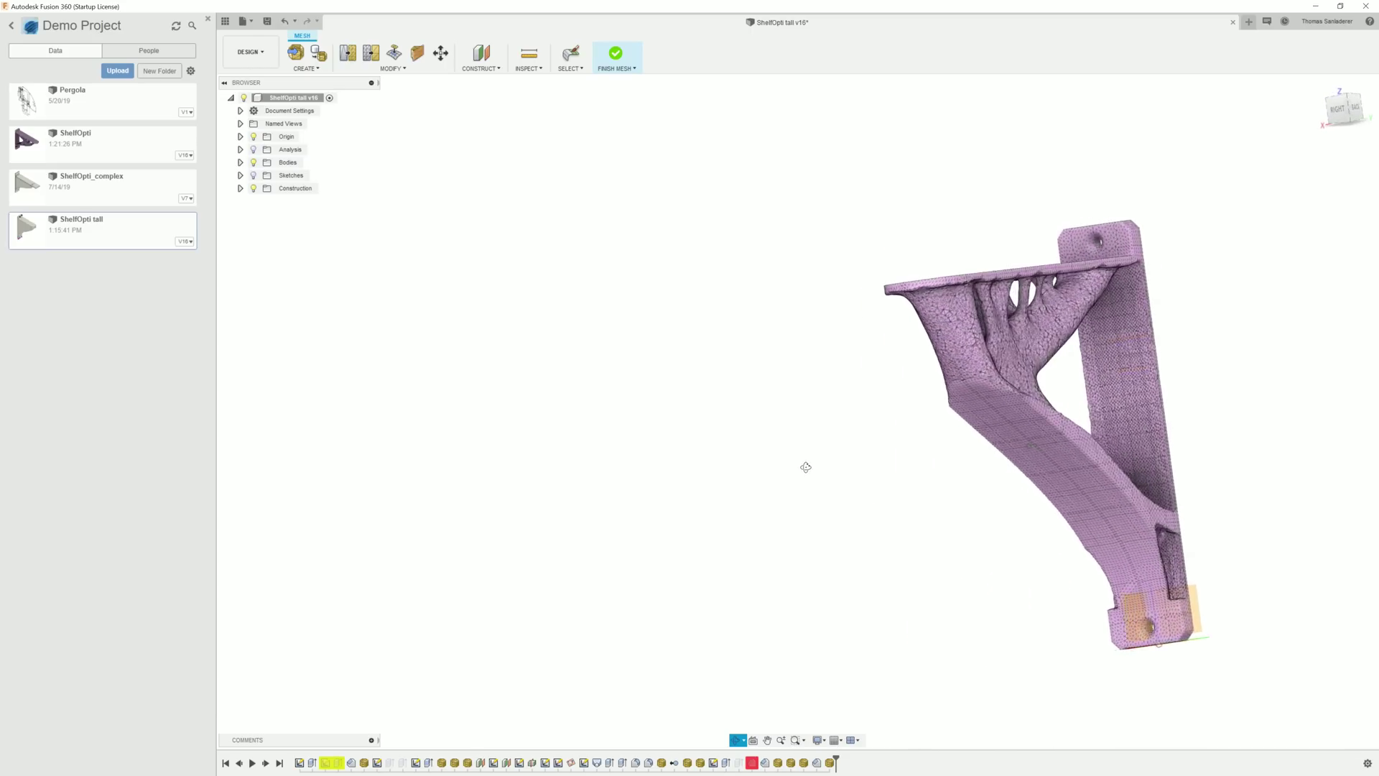
pyautogui.scroll(3, 999, 435)
pyautogui.keyDown('shift'); pyautogui.moveTo(1224, 446); pyautogui.dragTo(1036, 476, button='middle'); pyautogui.keyUp('shift')
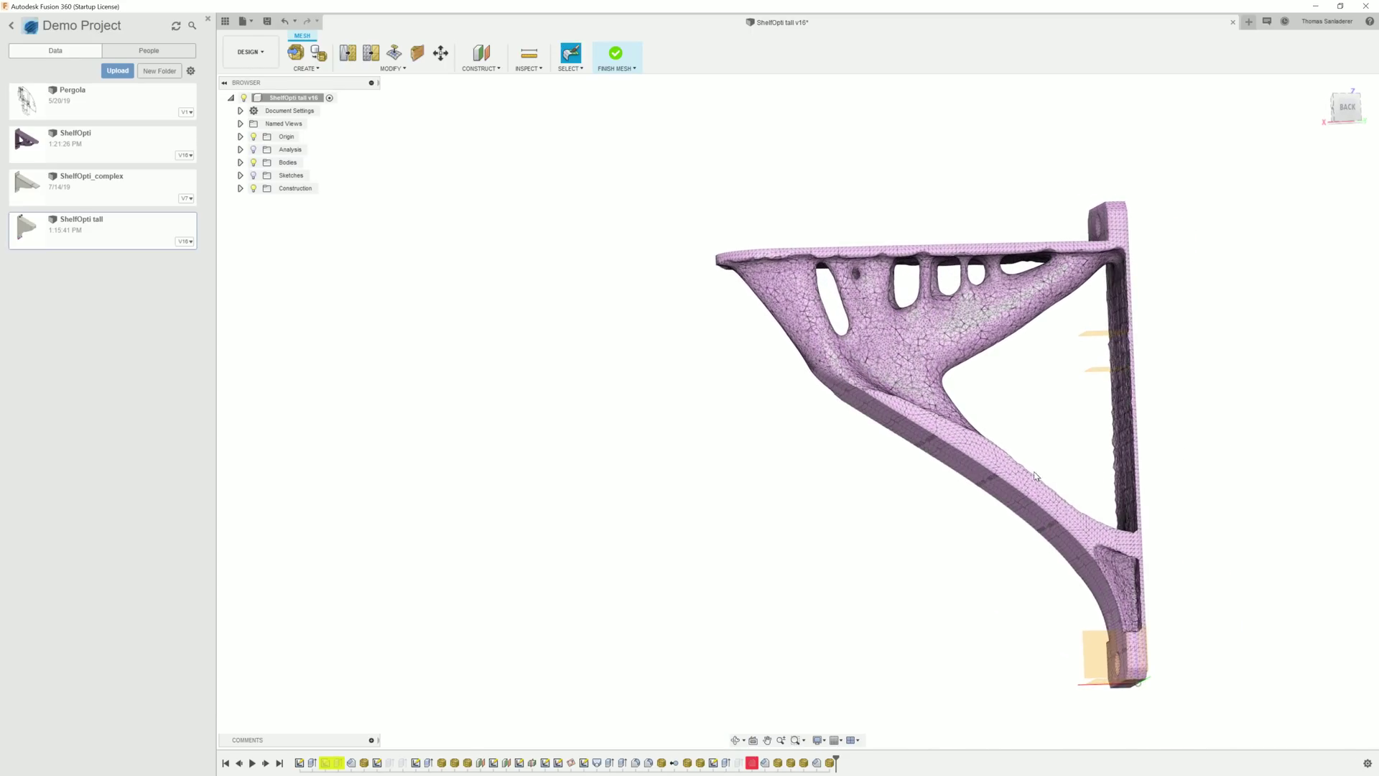